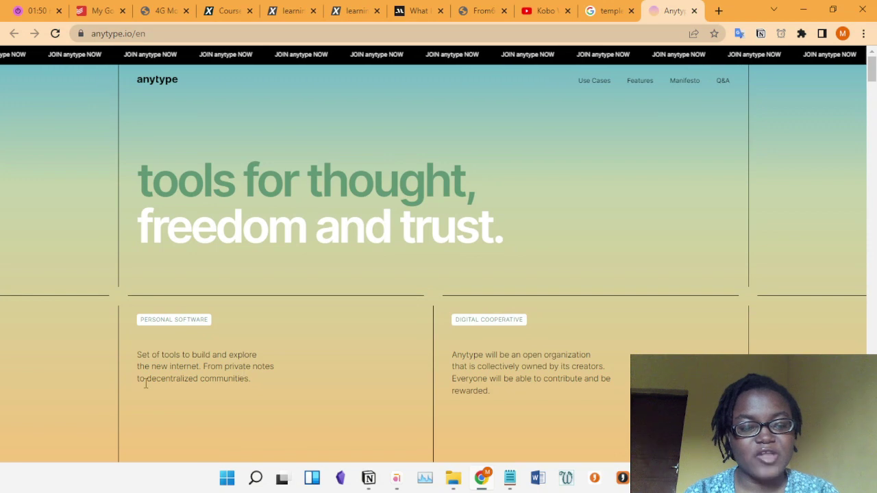
- Look through the Anytype home page, from the tagline to the sections on sets, connected objects and everyday problems
scroll(850, 131, down, 2)
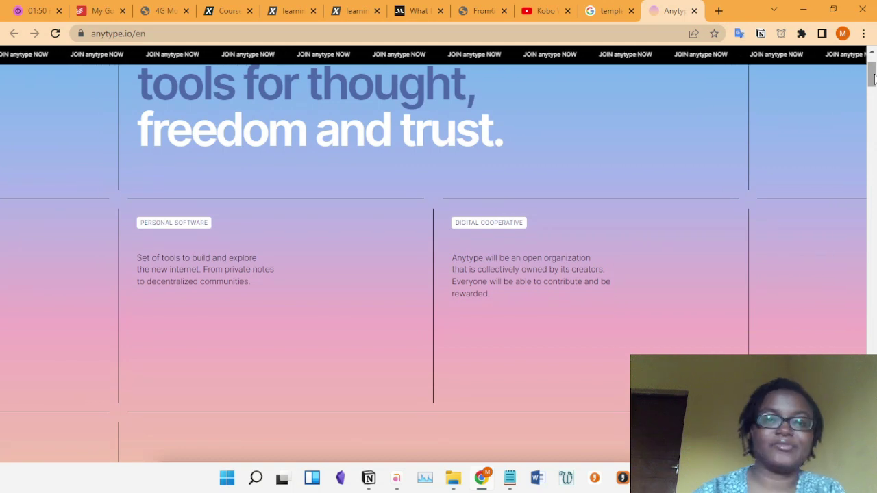
scroll(874, 78, up, 1)
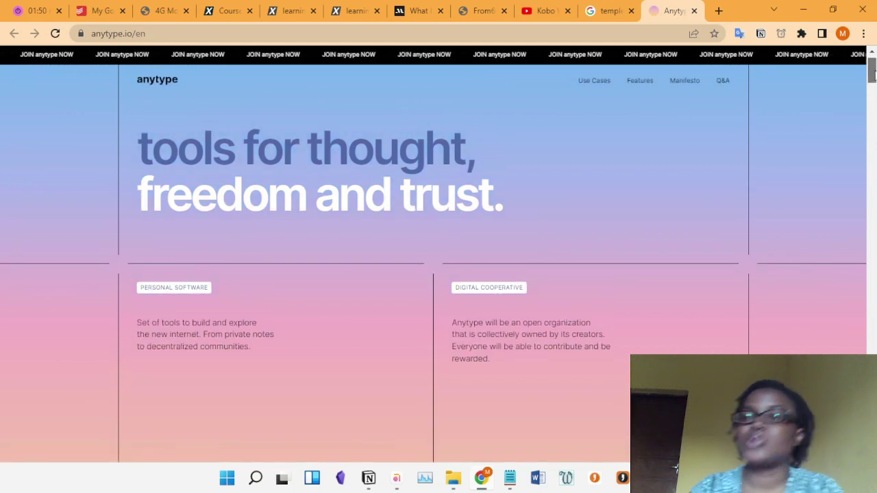
scroll(874, 79, down, 5)
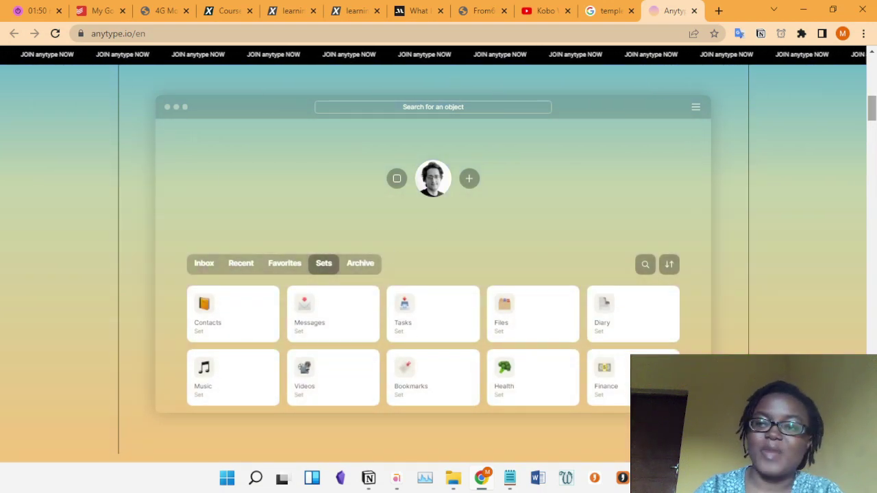
scroll(872, 110, down, 2)
scroll(439, 261, down, 5)
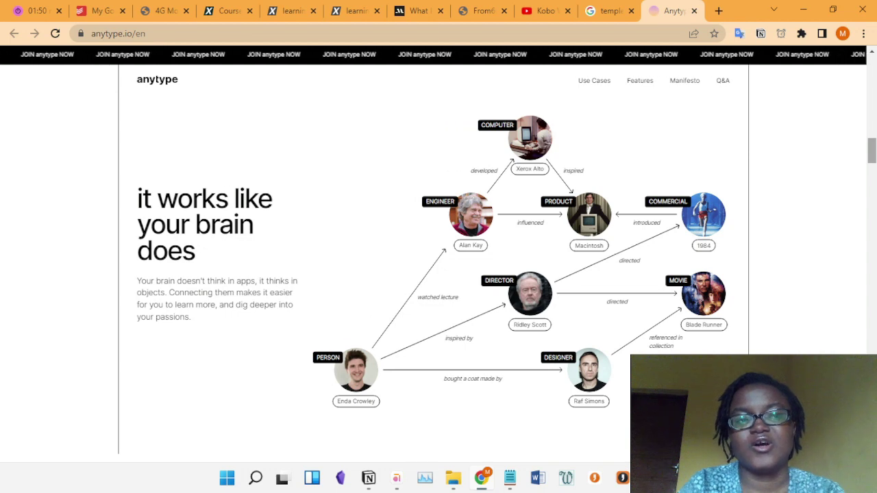
scroll(438, 263, down, 5)
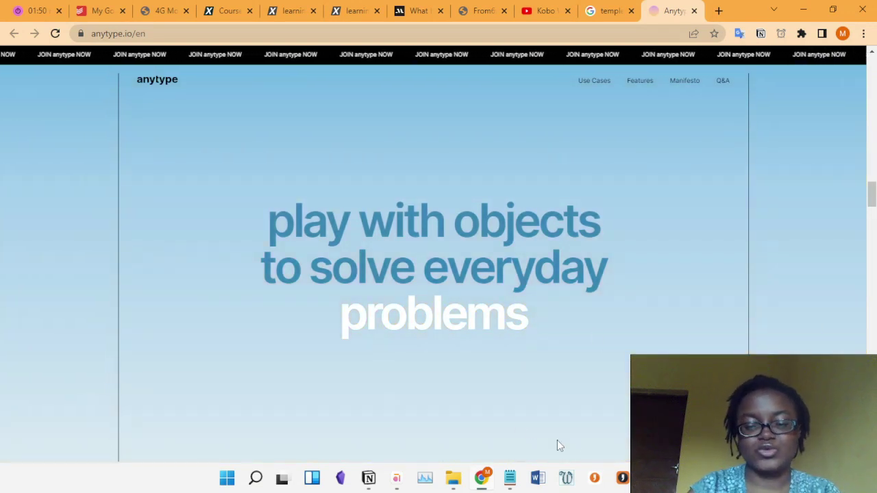
- Switch to the Anytype desktop app and open the Reading List set down to its book entries
click(396, 478)
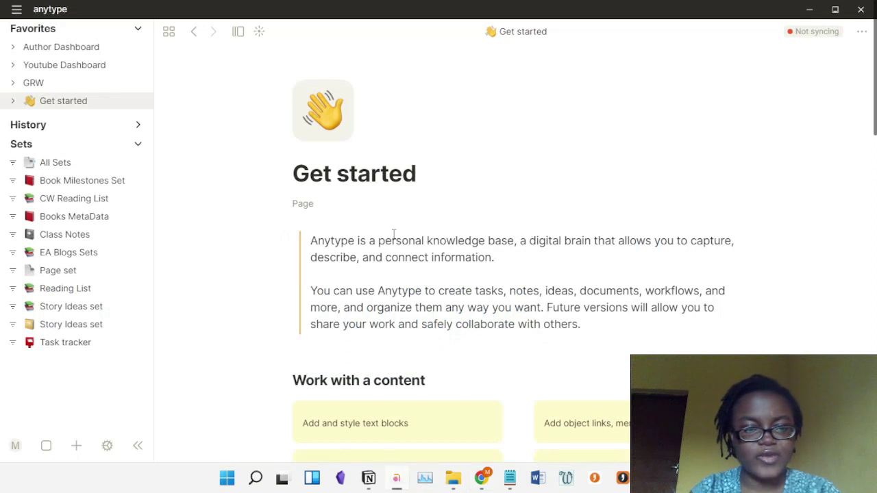
click(65, 289)
scroll(406, 284, down, 3)
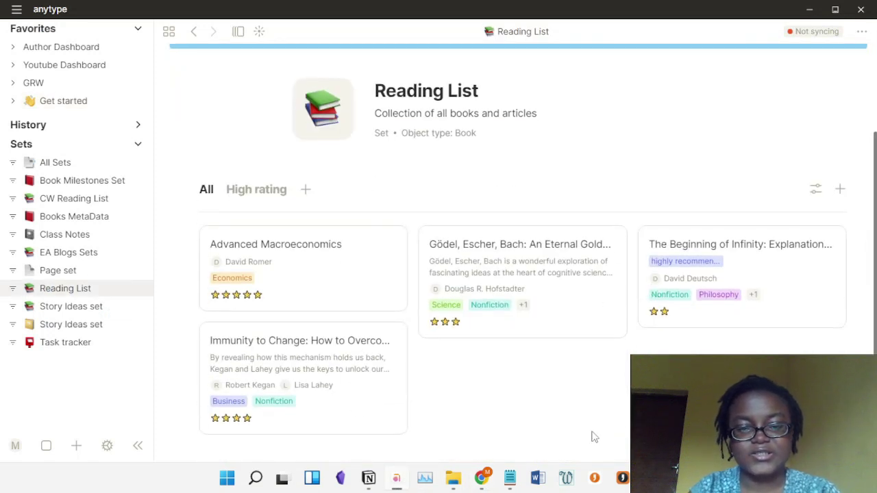
- Change the layout of the Reading List's All view to Grid
click(816, 190)
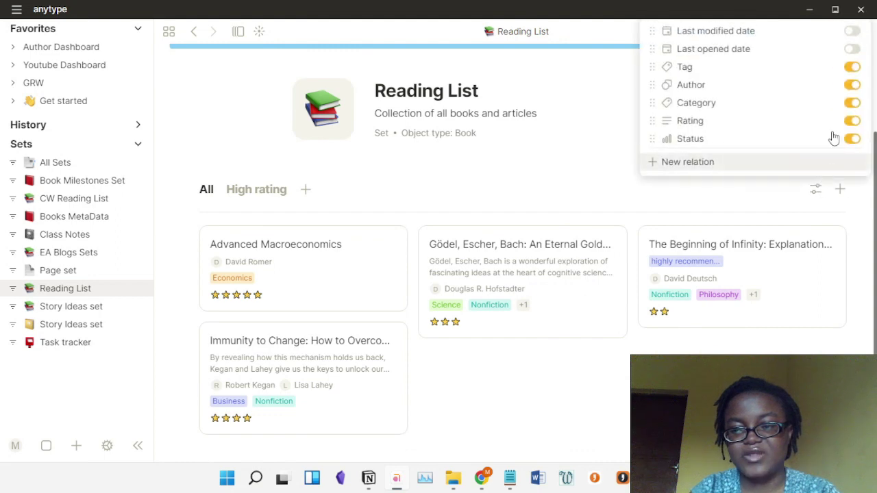
scroll(832, 123, up, 2)
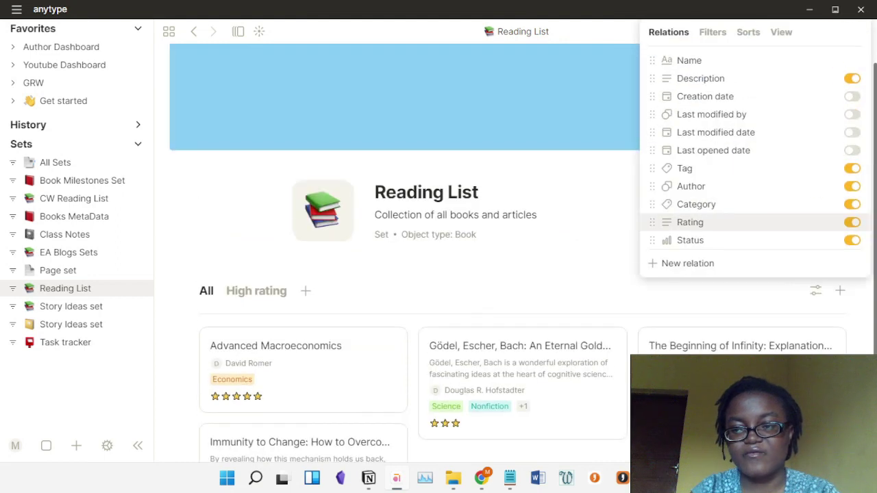
click(782, 35)
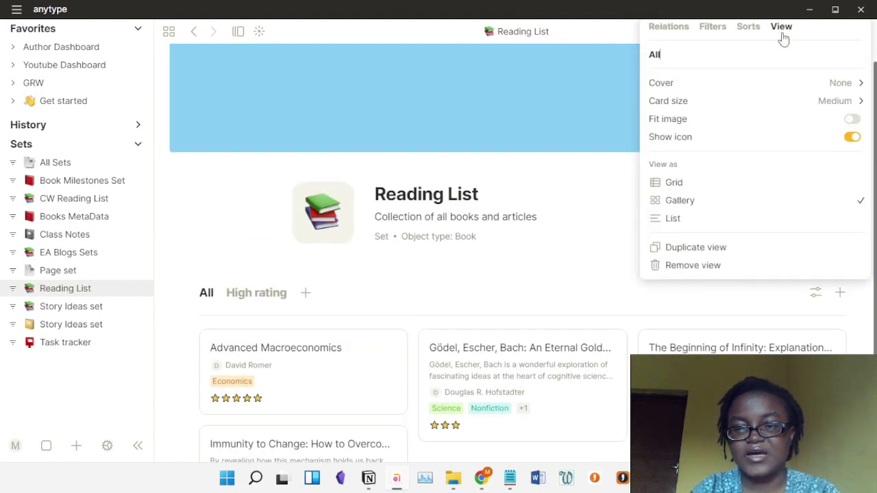
click(730, 185)
scroll(431, 323, down, 3)
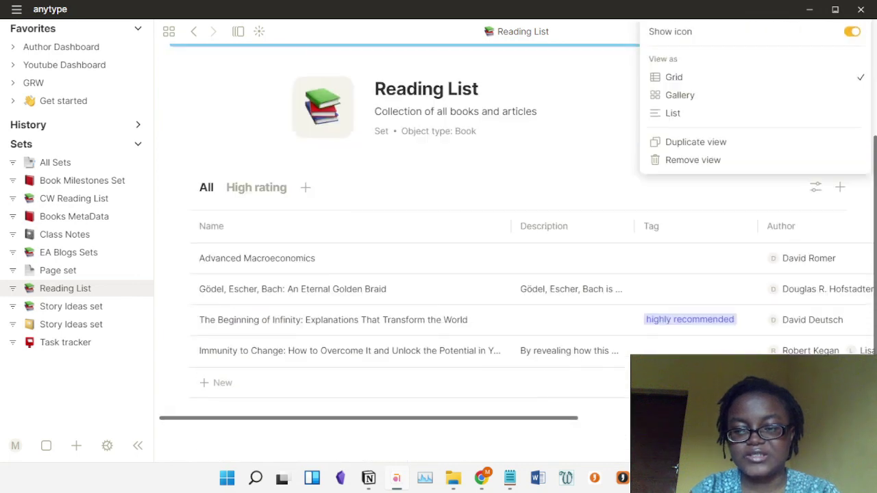
scroll(431, 323, up, 3)
scroll(345, 379, down, 1)
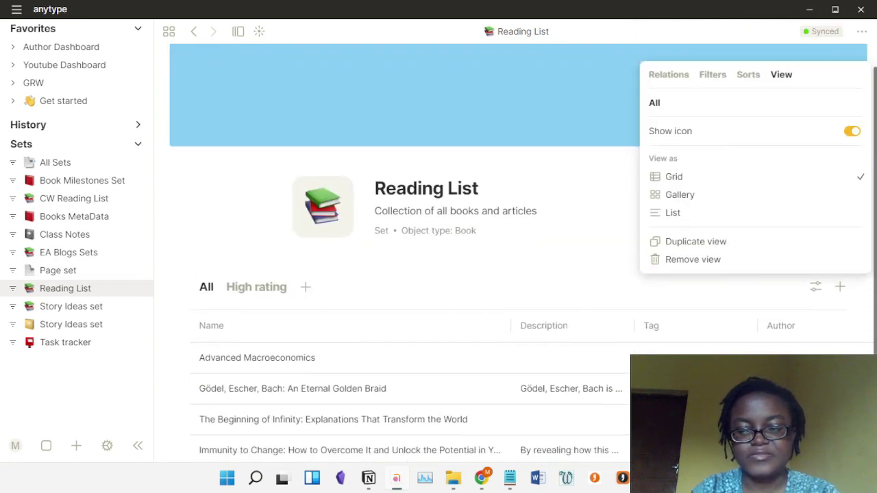
- Change the layout of the Reading List's All view to List
scroll(431, 274, down, 3)
scroll(730, 221, up, 2)
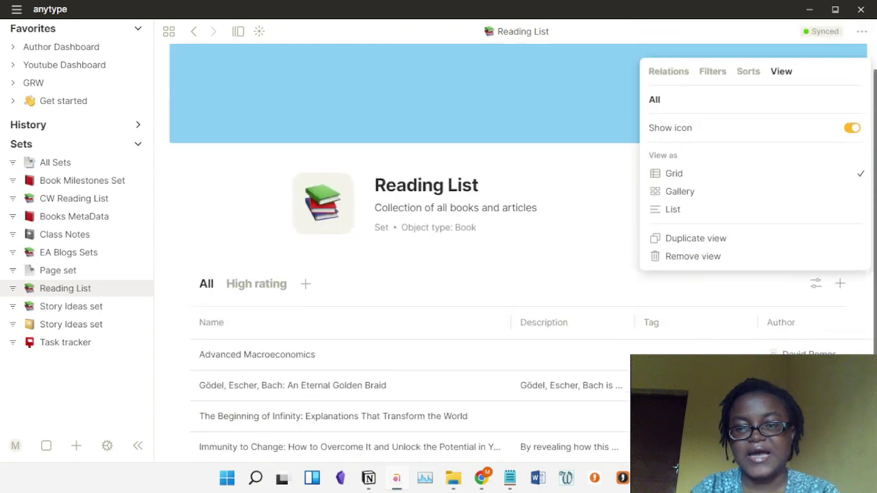
click(731, 217)
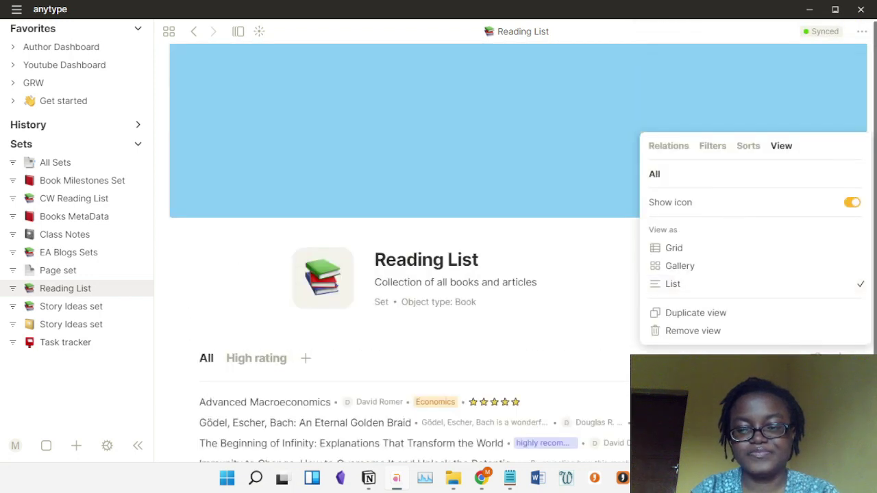
scroll(753, 223, down, 3)
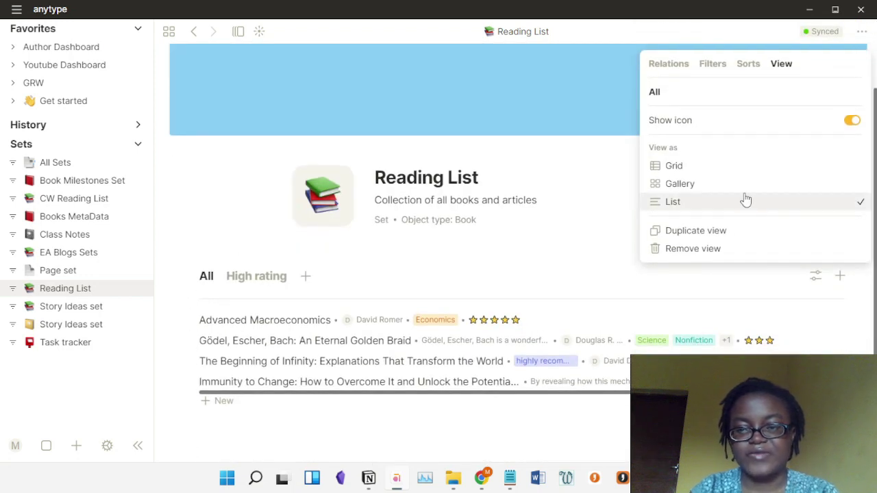
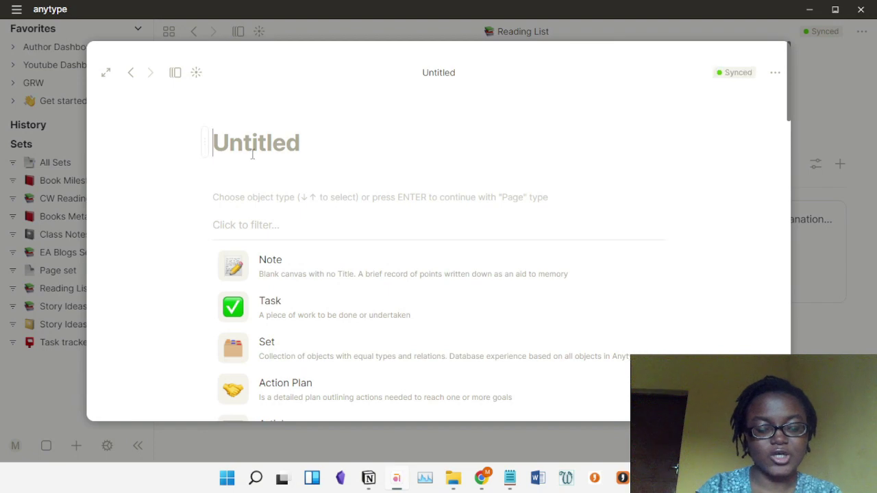
- Create the untitled object as a Page and bring up the block commands in its body
key(Return)
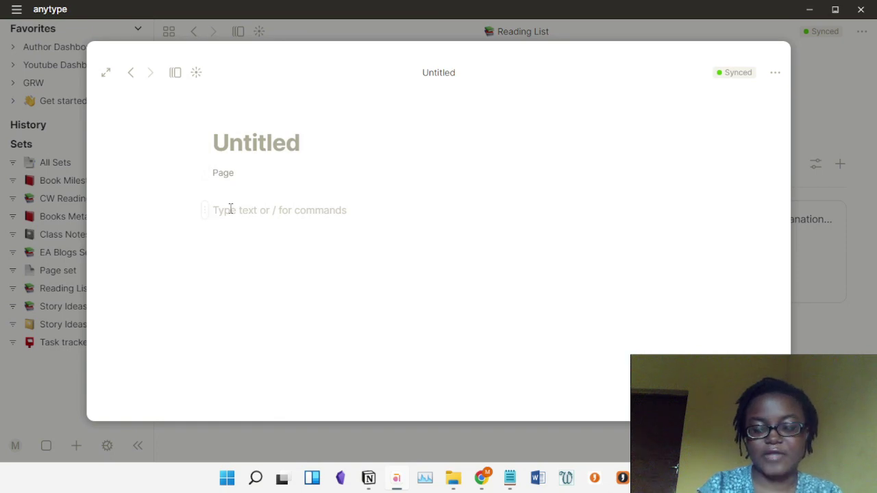
text(/)
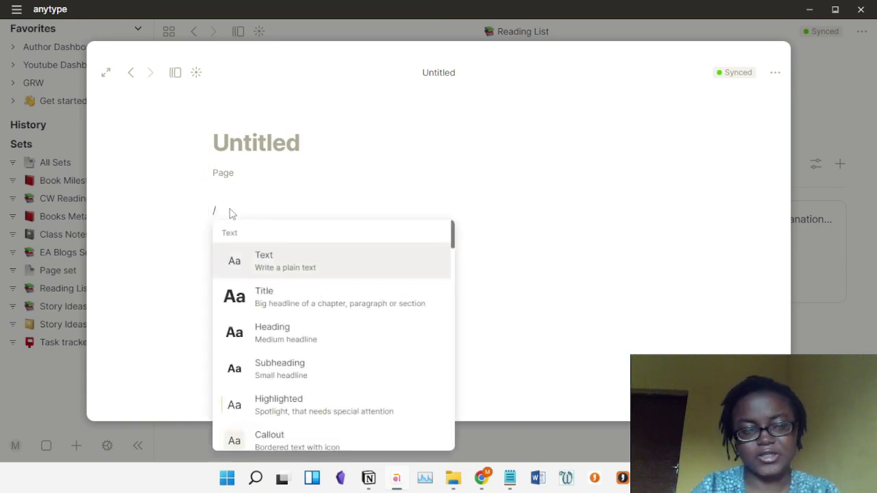
- Browse the available block commands, from text styles, lists, media and dividers to object types, and close the untitled page
key(Down)
key(Down)
key(Down)
key(Down)
key(Down)
key(Down)
key(Down)
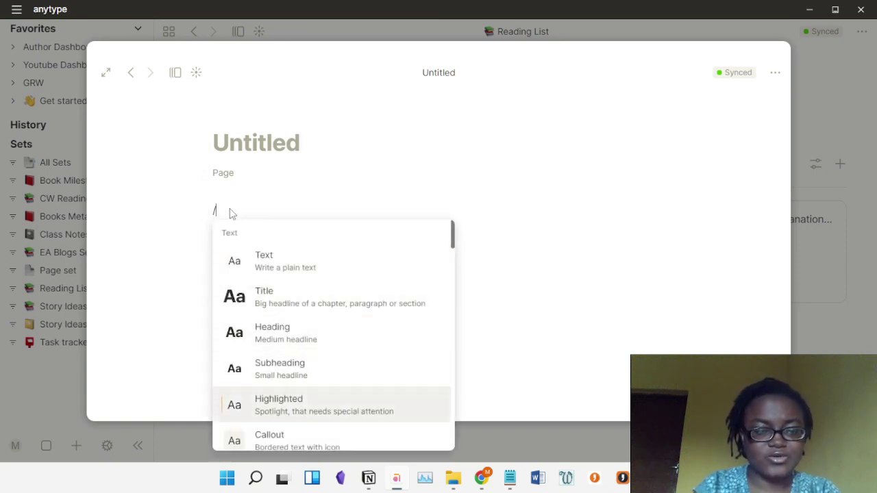
key(Down)
key(Down)
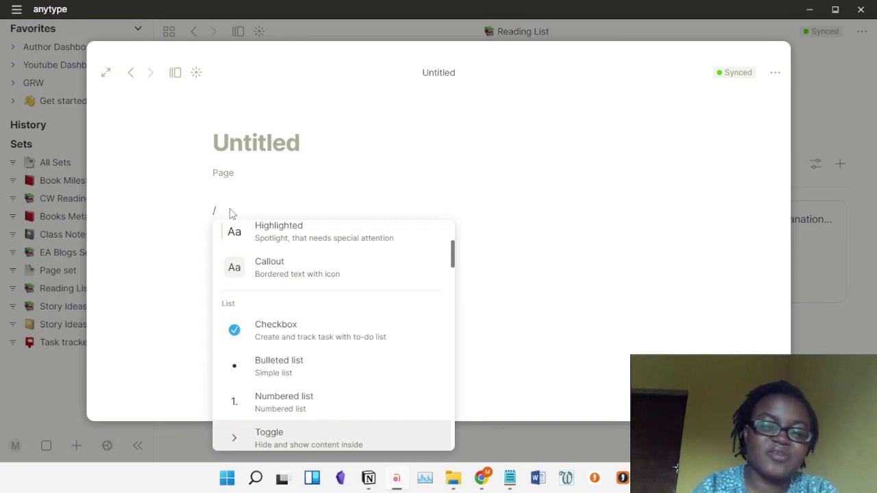
key(Up)
key(Up)
key(Down)
key(Down)
key(Down)
key(Up)
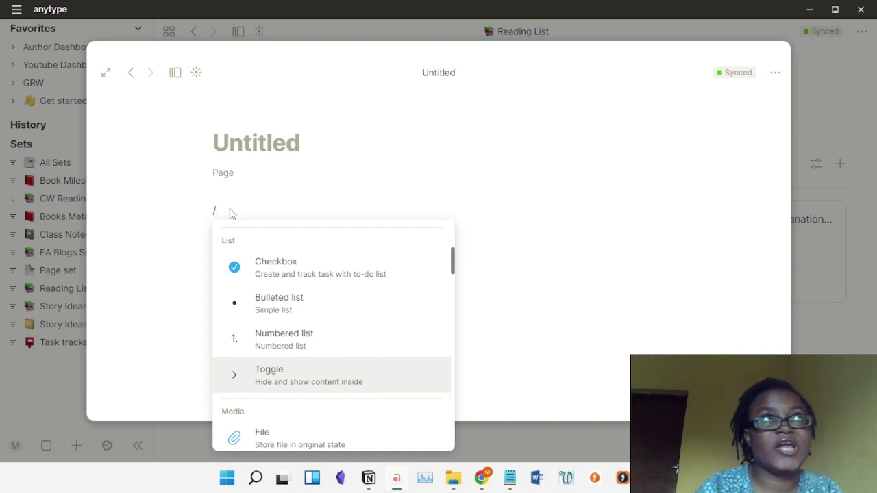
key(Down)
key(Down)
key(Down)
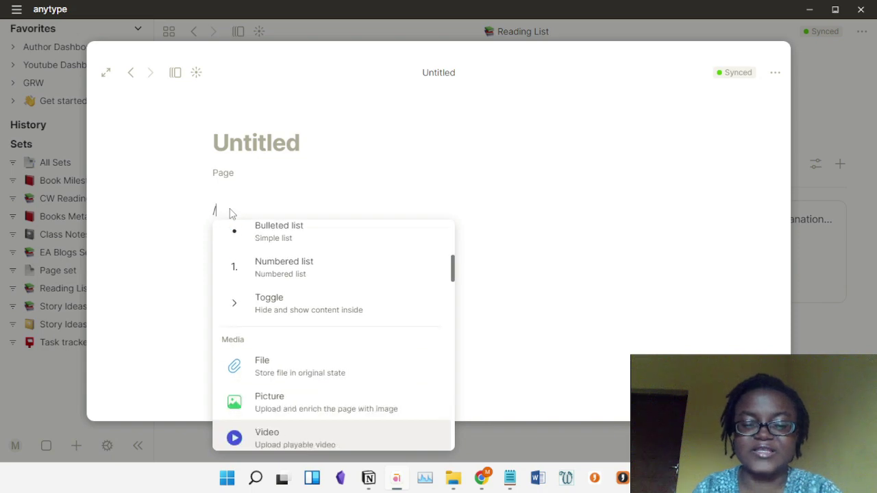
key(Down)
key(Up)
key(Up)
key(Up)
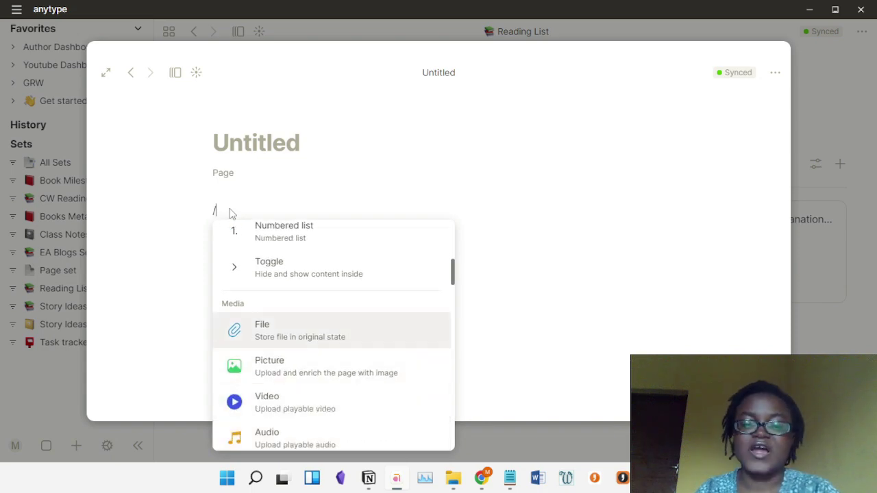
key(Down)
key(Down)
key(Down)
key(Down)
key(Down)
key(Down)
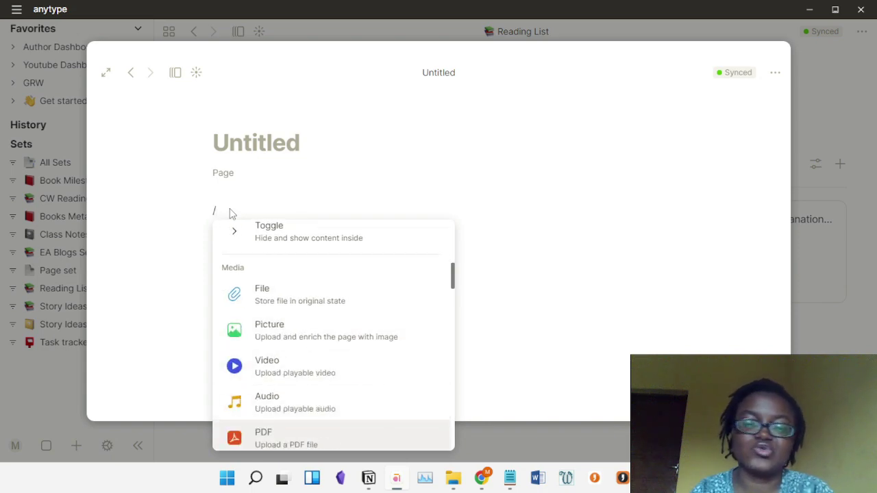
key(Down)
key(Down)
key(Down)
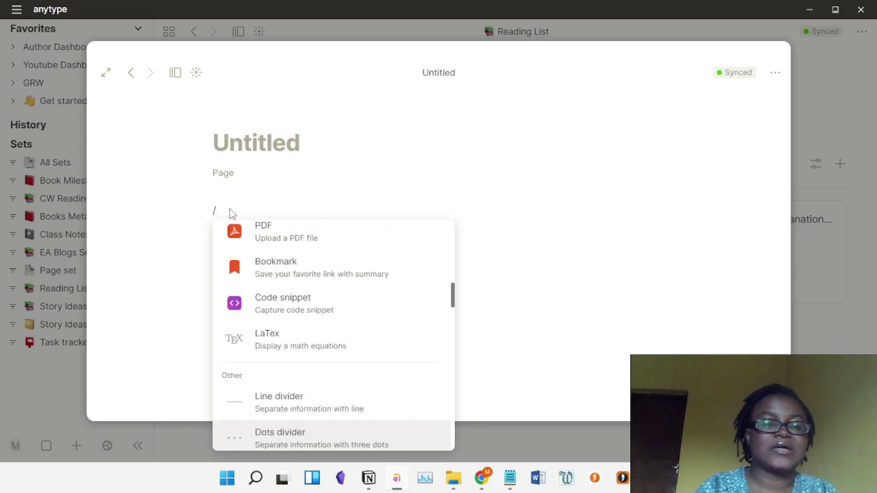
key(Down)
key(Down)
key(Down)
key(Down)
key(Down)
key(Down)
key(Down)
key(Down)
key(Down)
key(Down)
key(Down)
key(Down)
key(Down)
key(Down)
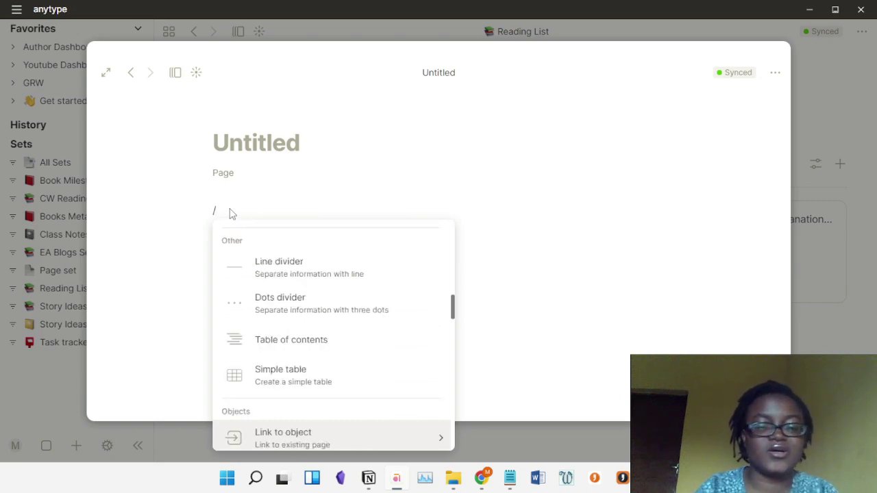
key(Up)
key(Up)
key(Up)
key(Up)
key(Up)
key(Up)
key(Up)
key(Up)
key(Up)
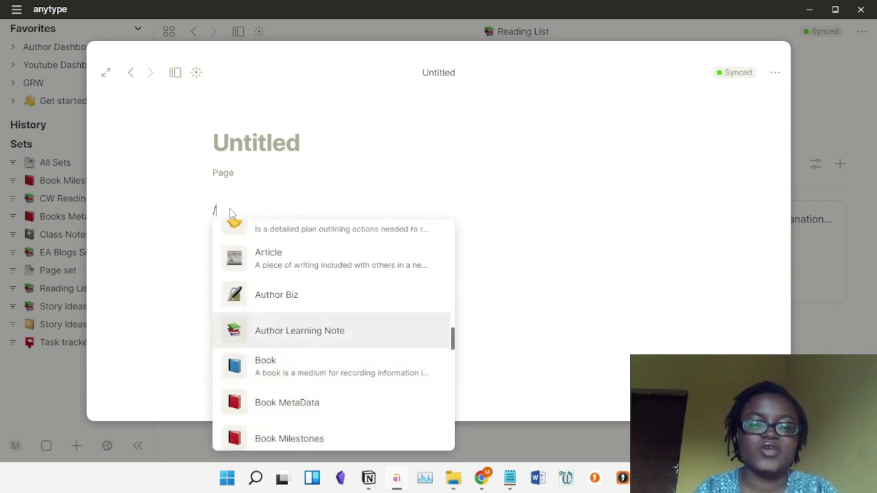
key(Down)
key(Down)
key(Down)
key(Down)
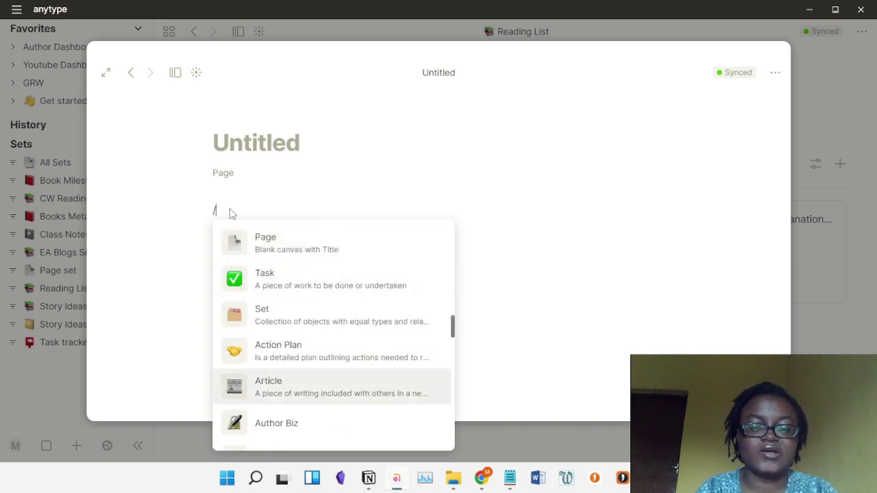
key(Down)
key(Down)
key(Down)
key(Down)
key(Down)
key(Down)
key(Down)
key(Down)
key(Down)
key(Down)
key(Down)
key(Down)
key(Down)
key(Down)
key(Down)
key(Down)
key(Down)
key(Down)
key(Down)
key(Down)
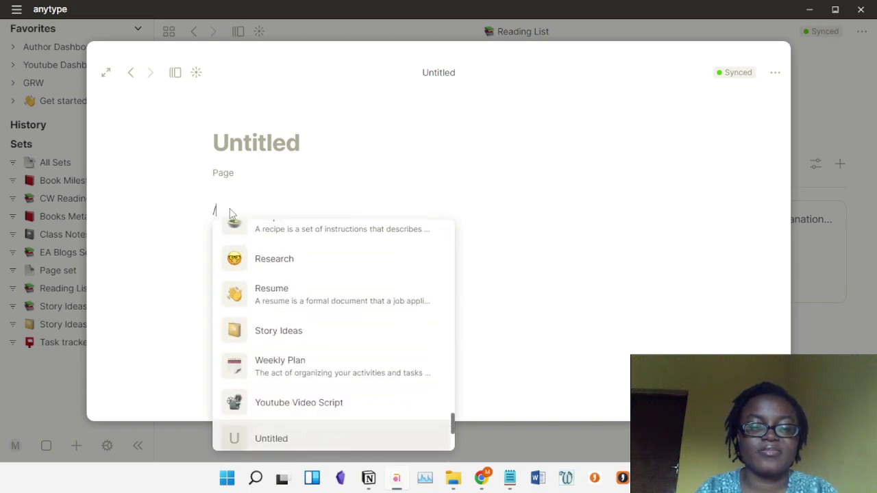
key(Down)
key(Down)
key(Down)
key(Down)
key(Down)
key(Down)
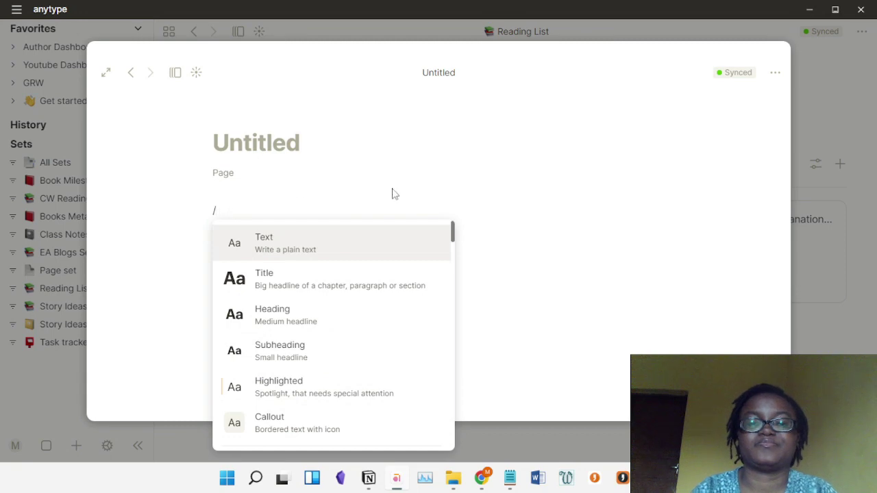
key(Escape)
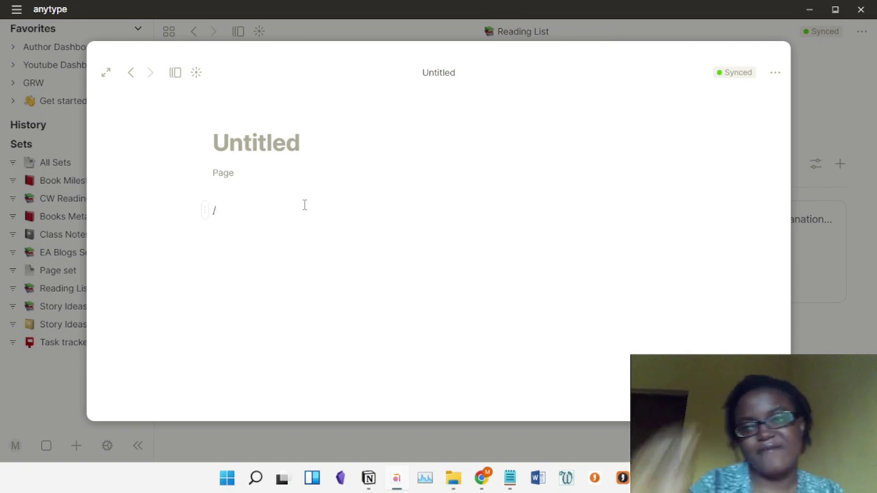
click(815, 98)
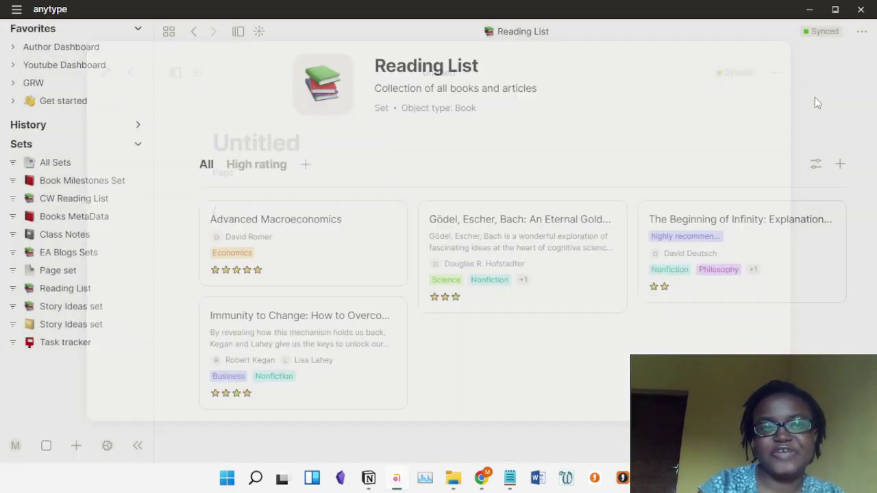
- Open the Recovery phrase page in the Account & data settings, keeping the phrase hidden
click(107, 447)
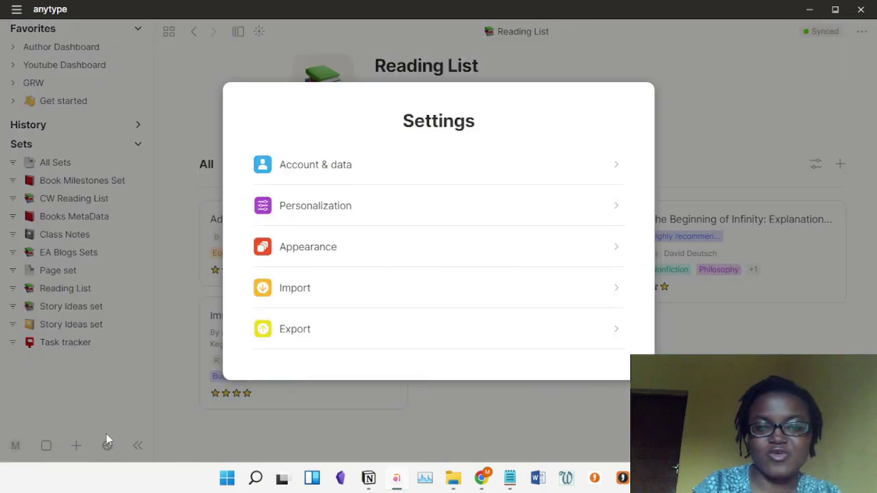
click(403, 178)
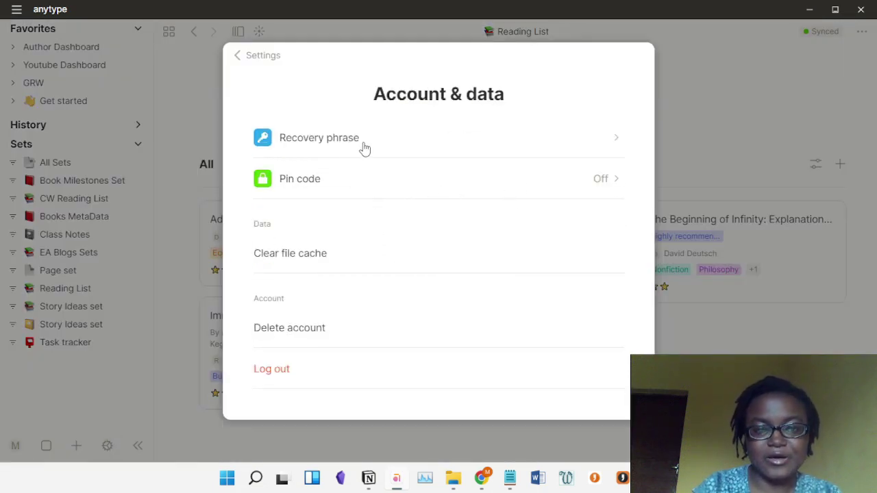
click(337, 145)
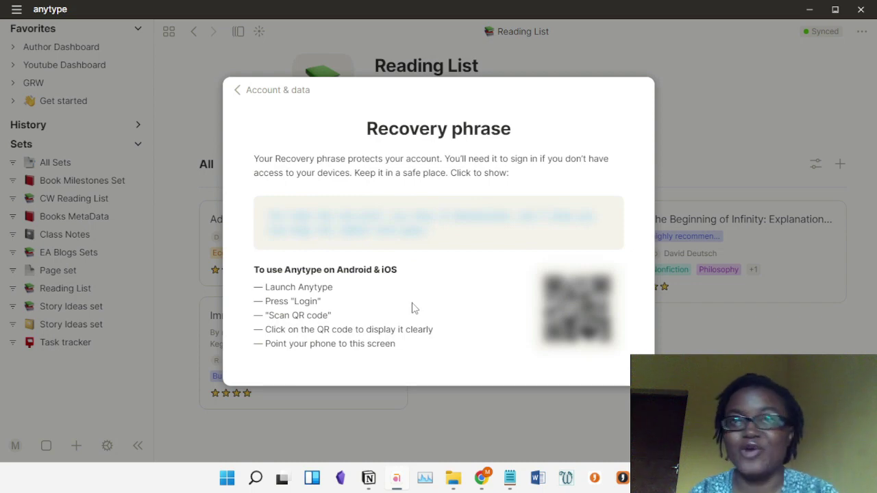
- Close the Recovery phrase settings and inspect the Reading List's Backup node sync status details
click(257, 92)
click(707, 84)
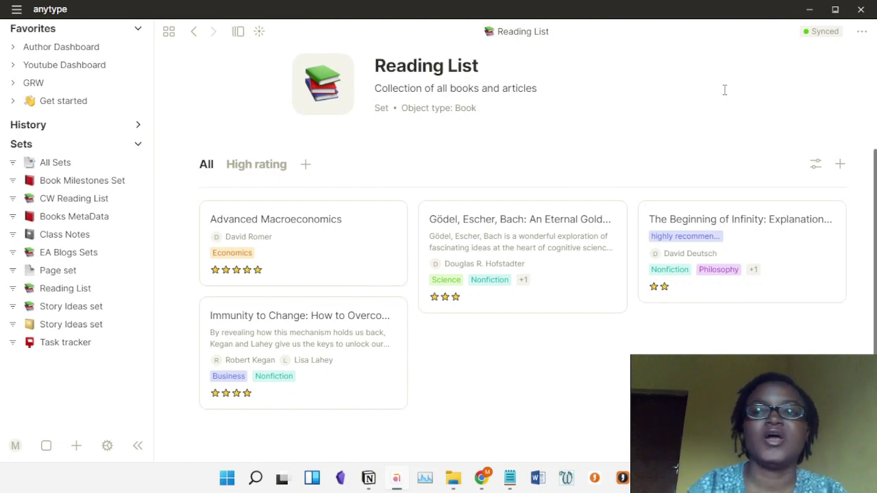
click(820, 35)
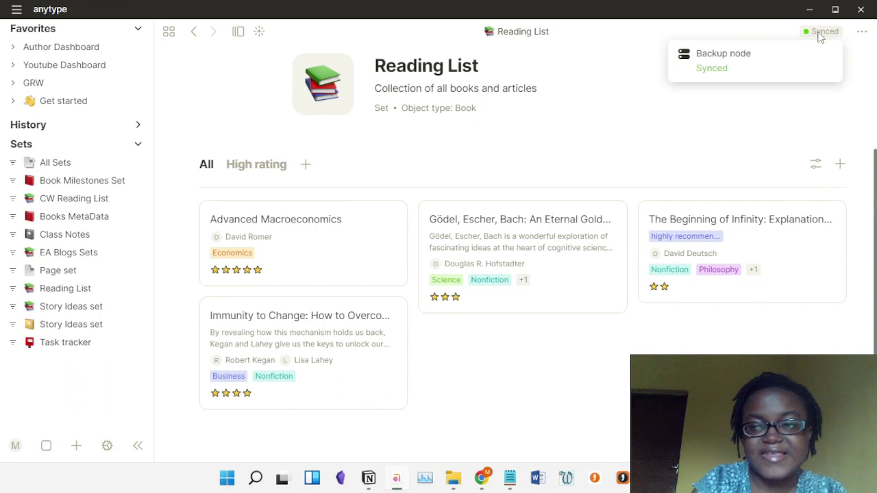
mouse_move(718, 58)
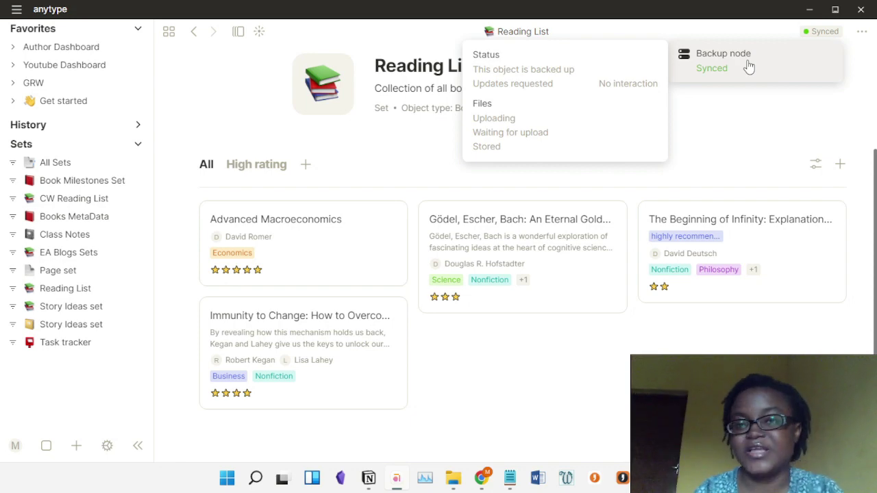
click(750, 131)
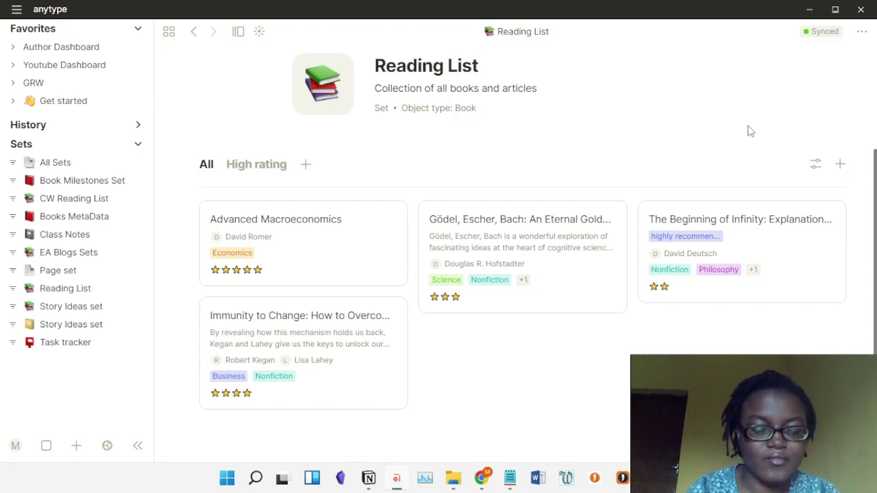
- Review the Account & data and Personalization pages in the settings without changing any option
click(110, 447)
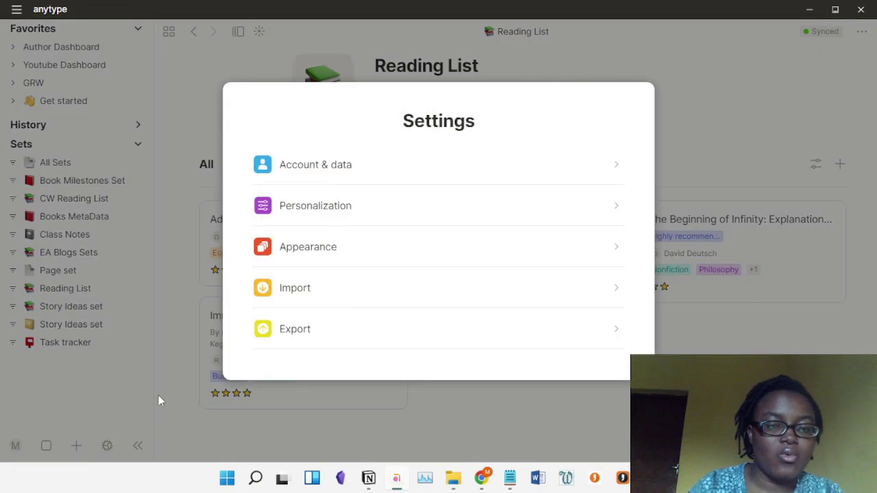
click(361, 167)
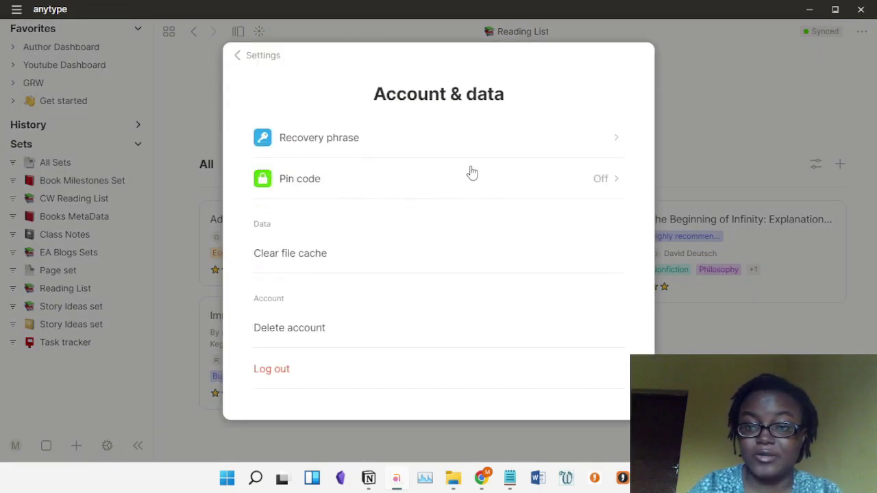
click(240, 61)
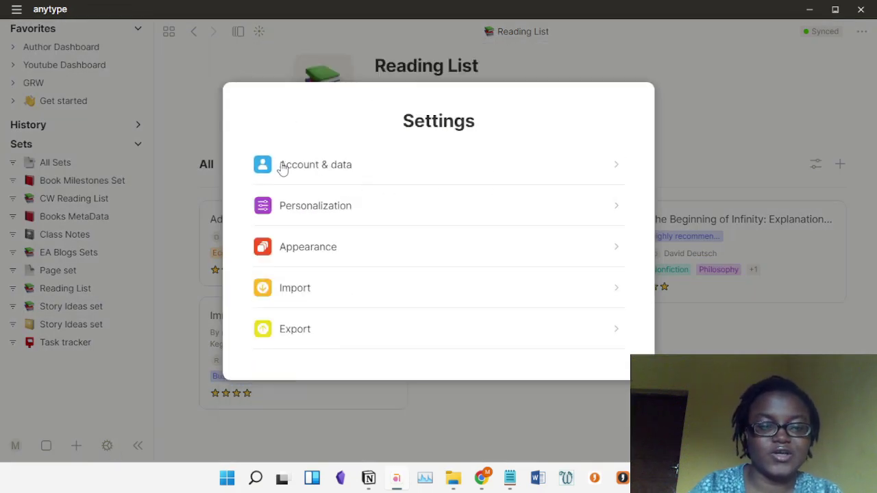
click(331, 218)
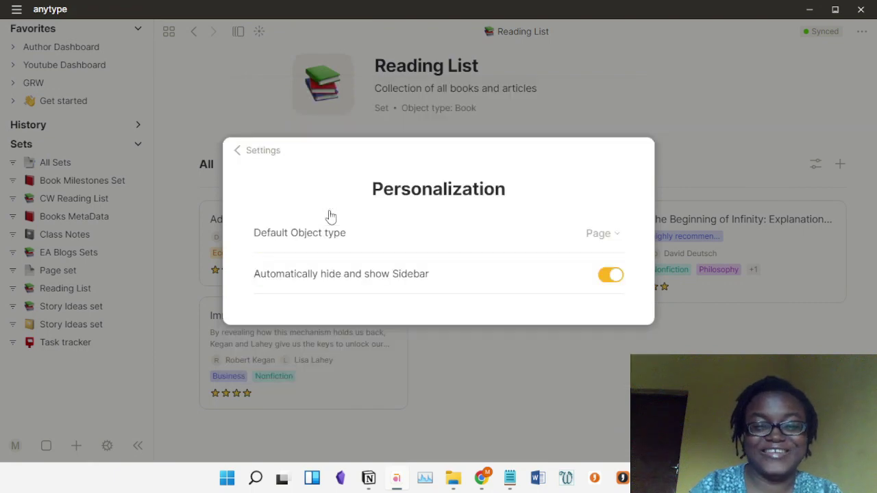
click(248, 154)
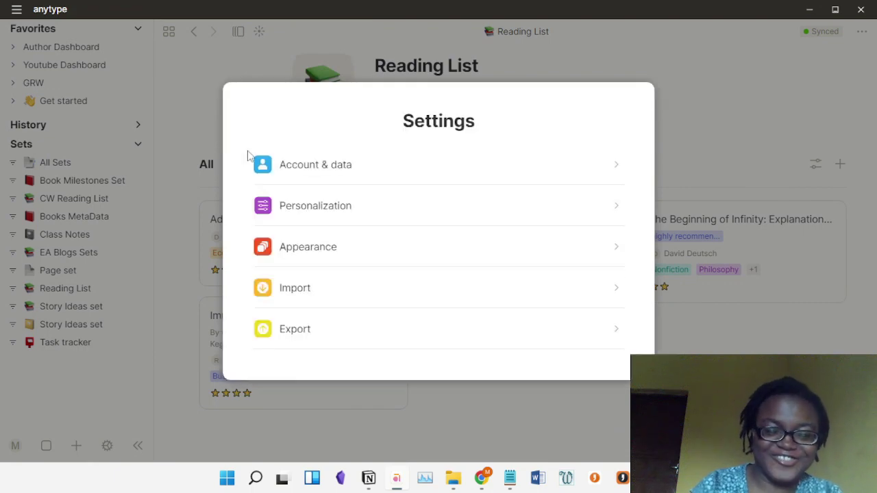
- Review the Import sources and the Export to markdown page, and close the settings
click(295, 289)
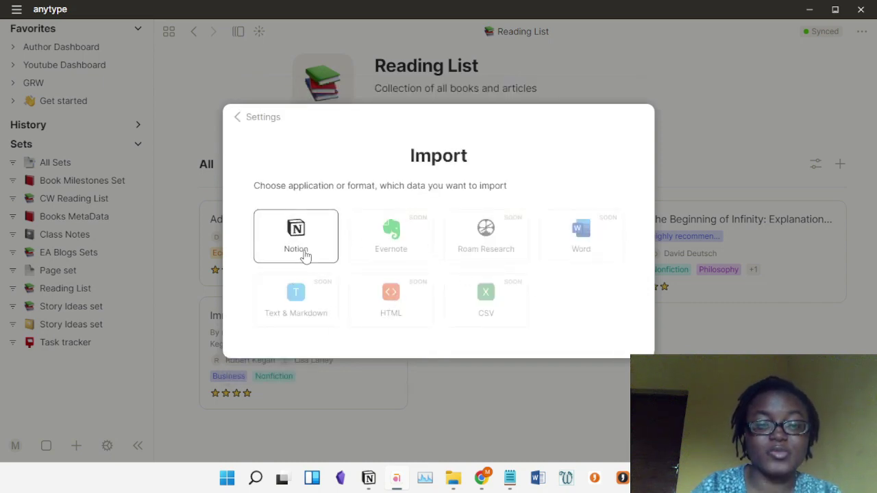
click(240, 119)
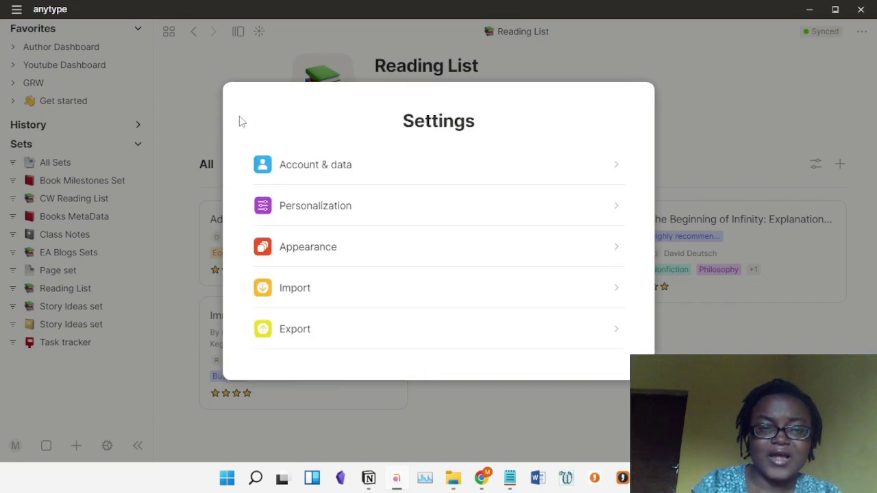
click(308, 329)
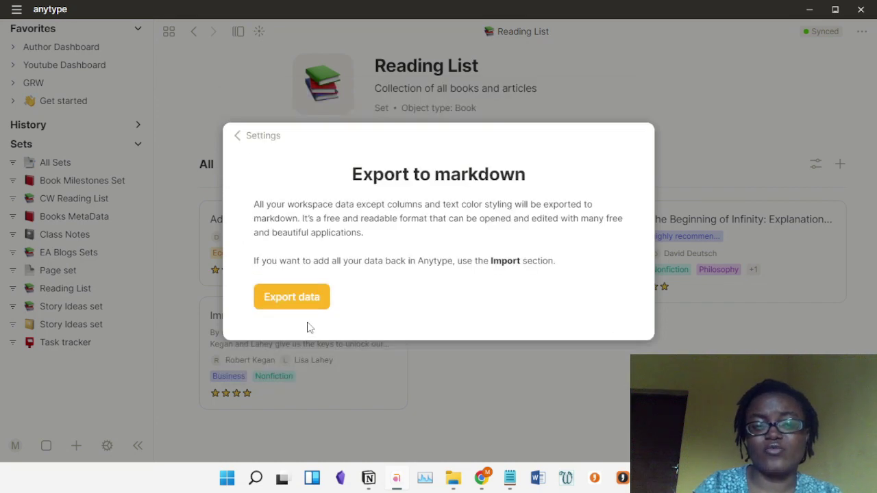
click(237, 135)
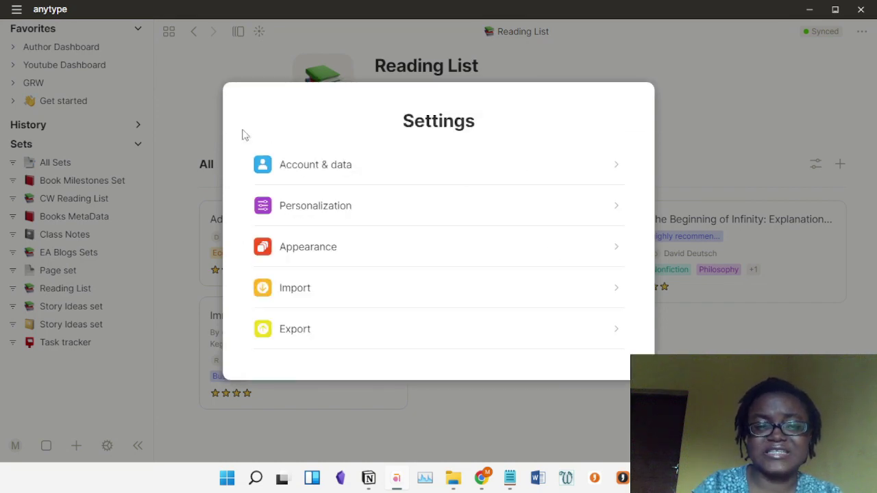
click(757, 150)
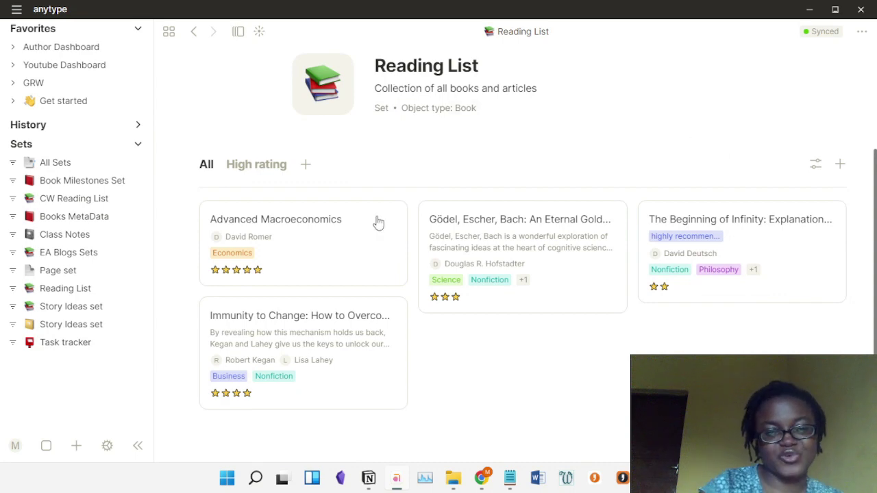
- Open the Author Dashboard from the profile page, look through its link sections and return to the profile page
click(15, 446)
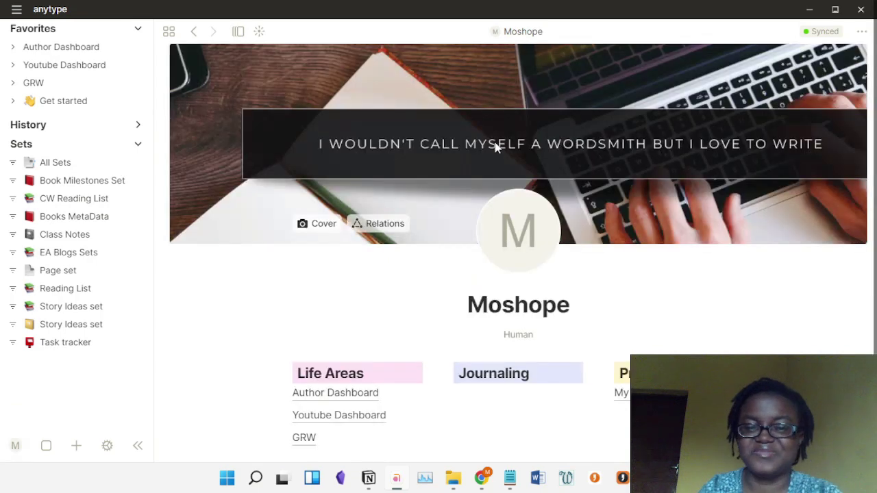
scroll(474, 327, down, 1)
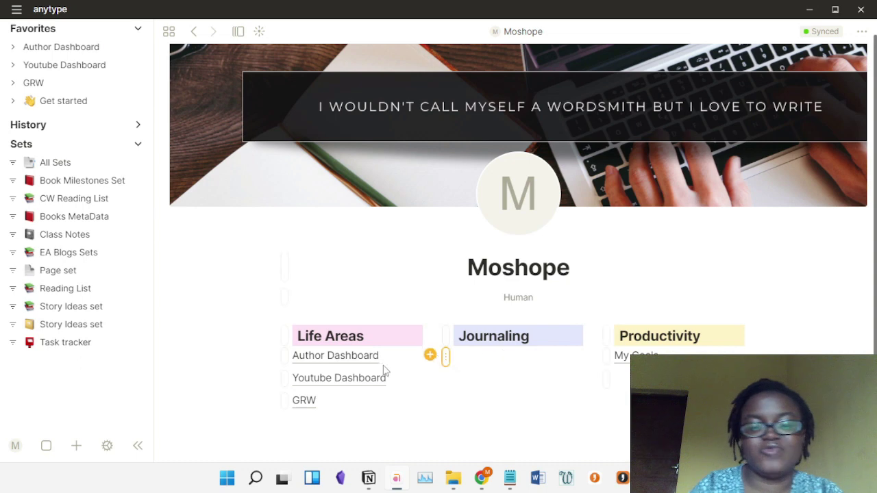
click(363, 357)
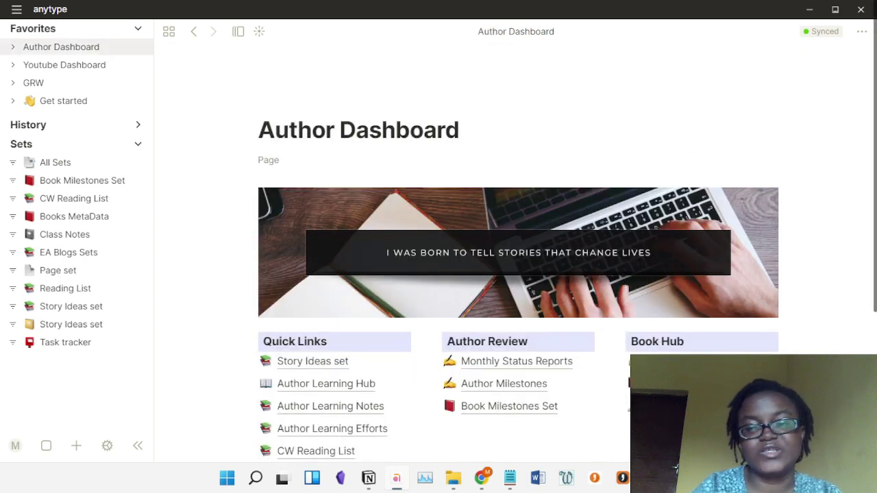
scroll(518, 274, down, 2)
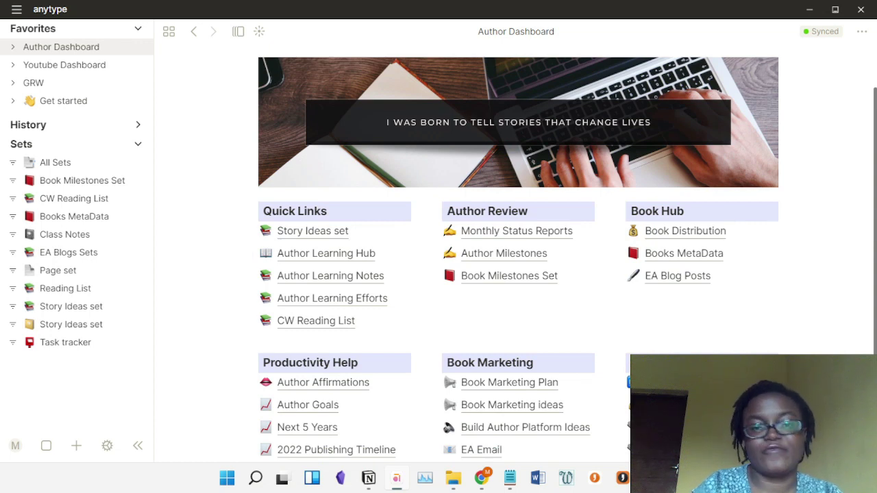
scroll(675, 468, down, 3)
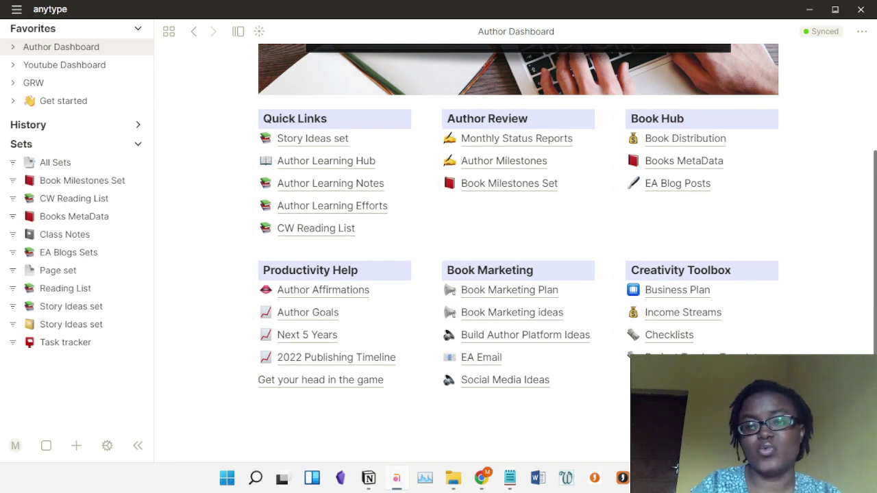
scroll(792, 296, up, 3)
scroll(792, 297, down, 3)
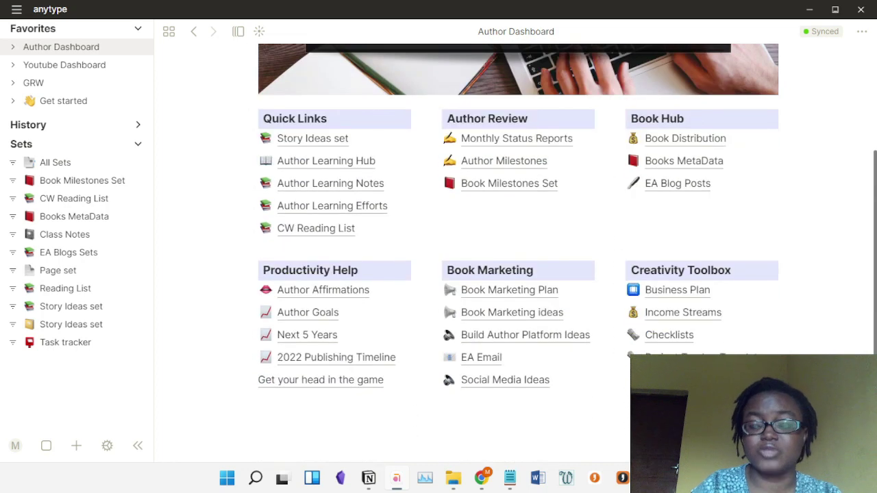
click(15, 446)
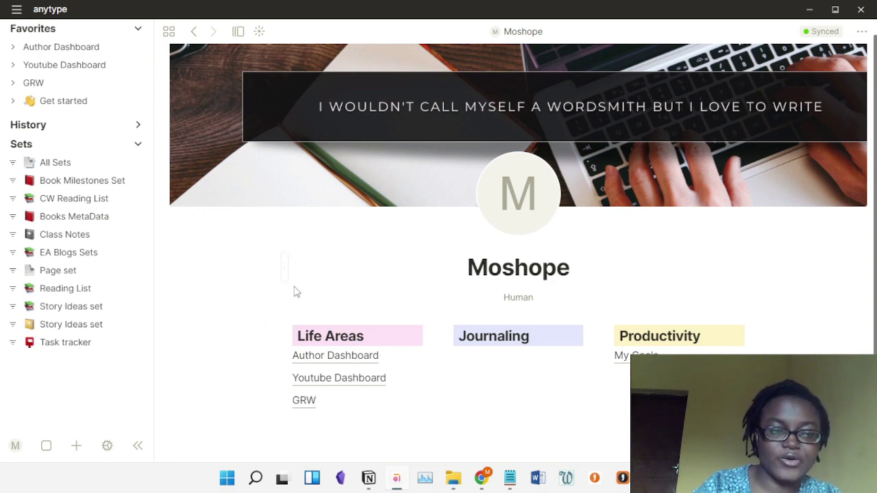
- Open the Task tracker set and look through the task table in its All view
click(66, 345)
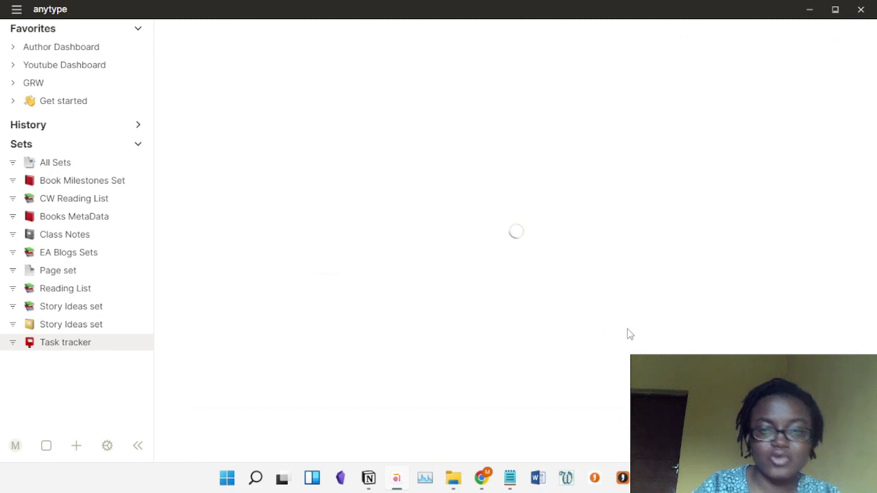
scroll(499, 322, down, 3)
scroll(499, 274, down, 2)
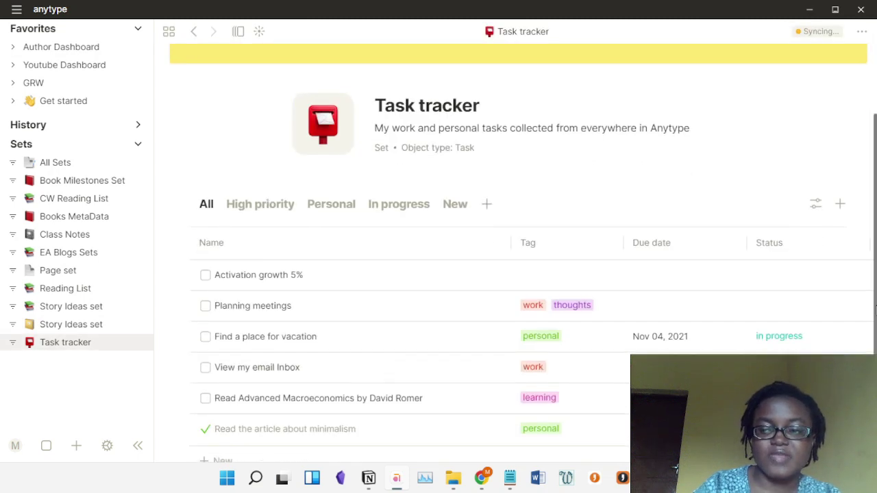
scroll(499, 274, up, 5)
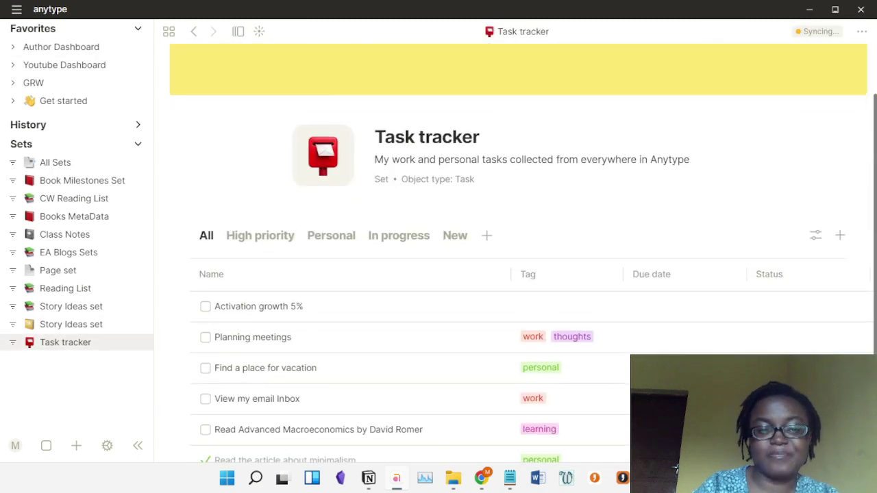
scroll(499, 274, down, 5)
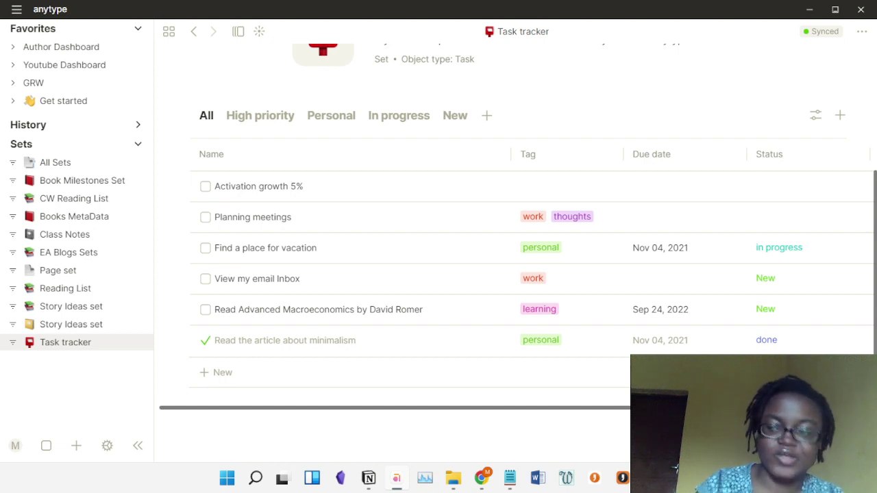
scroll(514, 261, up, 3)
scroll(263, 348, down, 3)
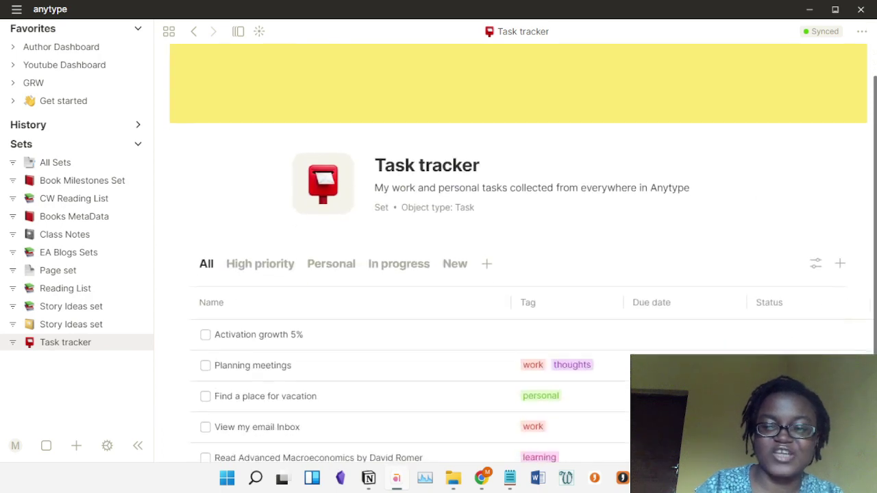
- Return to the profile page, explore its object graph around the Get started node and close the graph
click(15, 447)
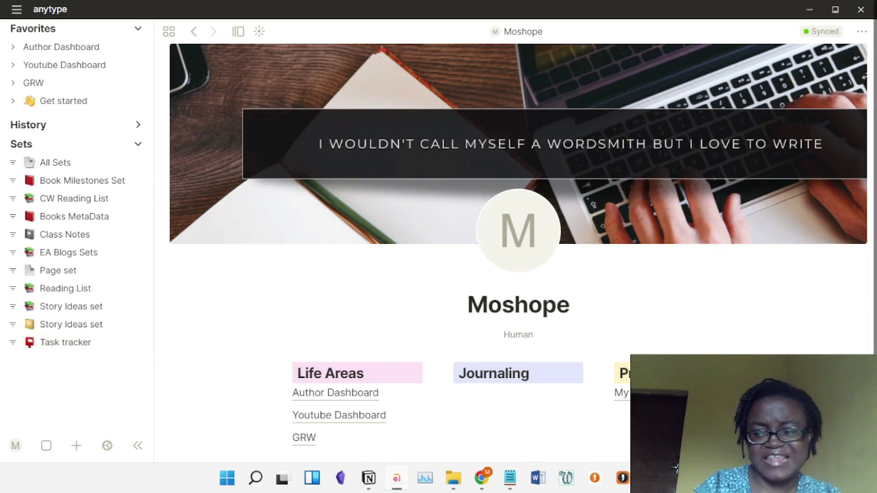
scroll(811, 301, down, 1)
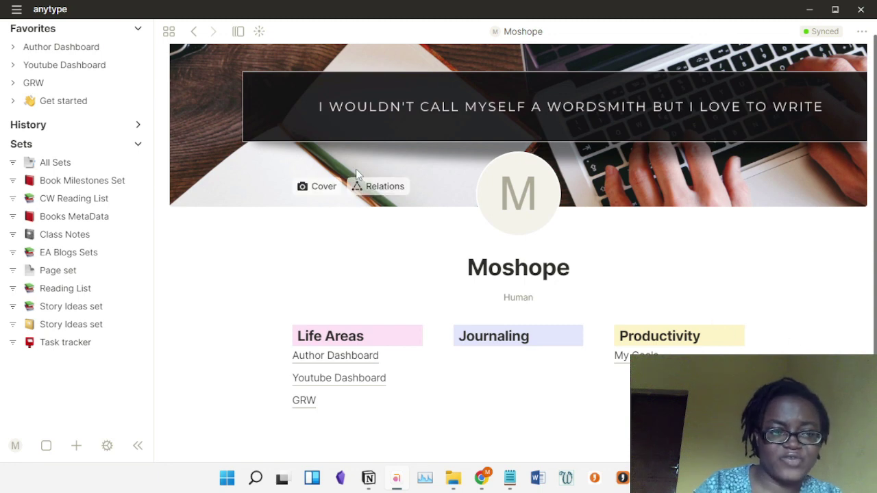
click(9, 453)
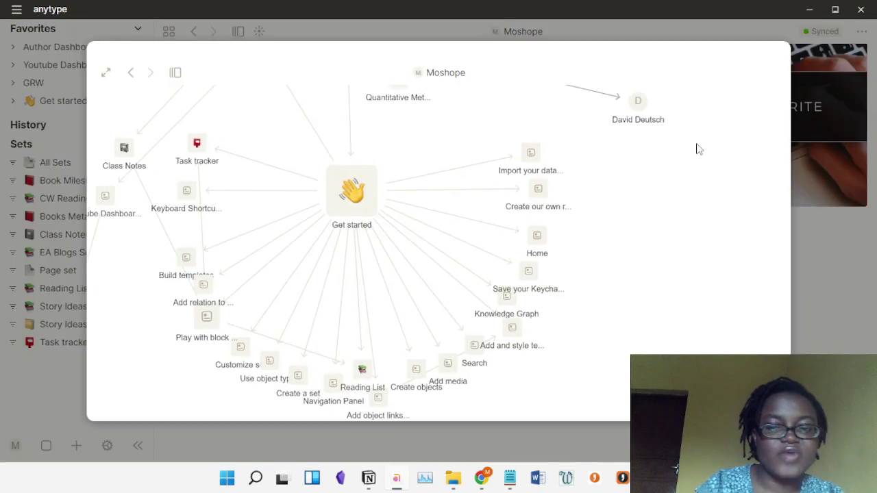
drag(747, 141, 685, 177)
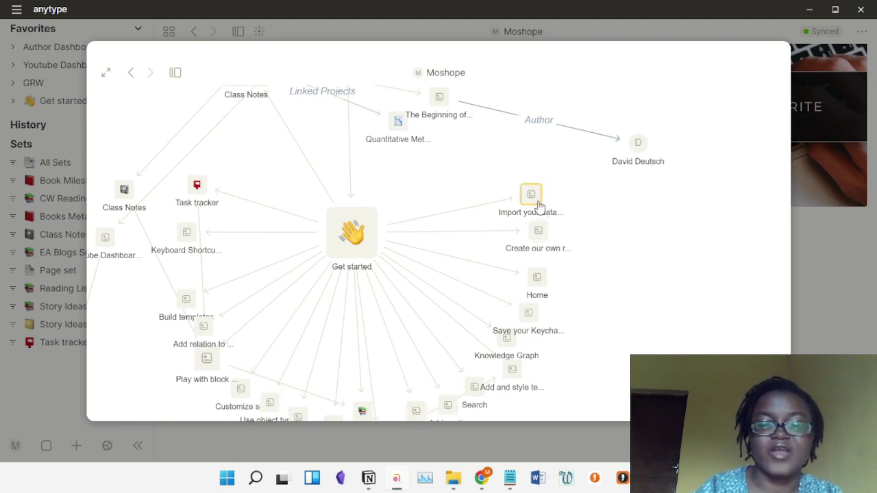
drag(636, 237, 640, 192)
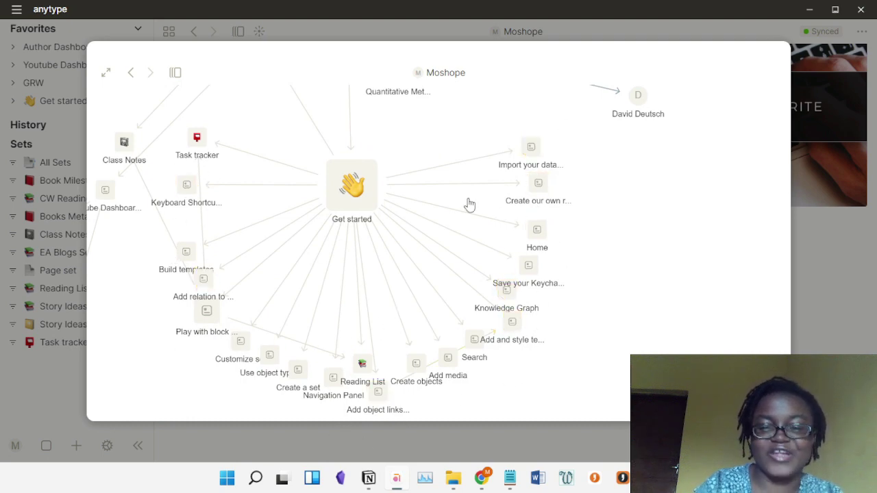
mouse_move(616, 216)
mouse_down()
mouse_move(613, 268)
mouse_move(603, 219)
mouse_up()
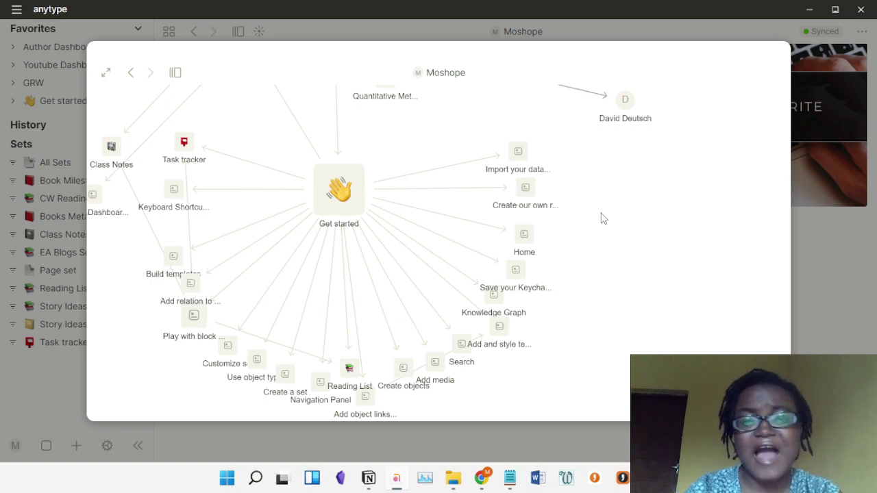
click(852, 152)
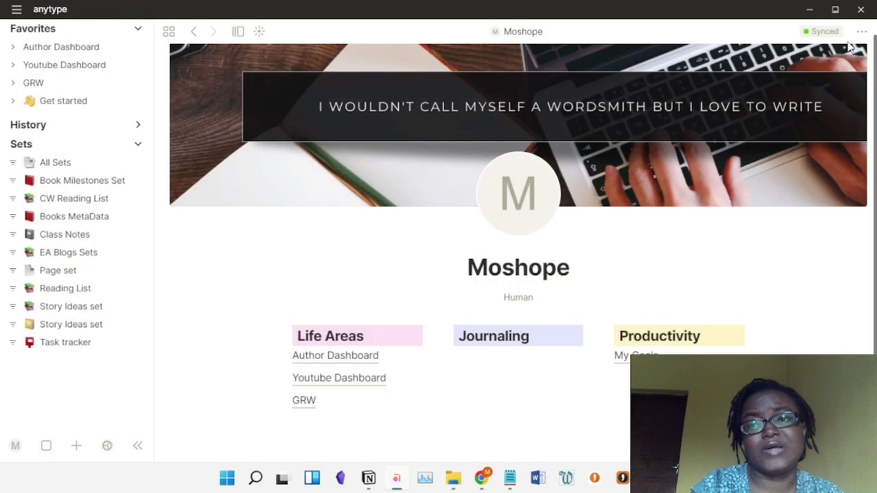
- Restore the maximized window to its smaller floating size over the browser and hide the sidebar
click(835, 10)
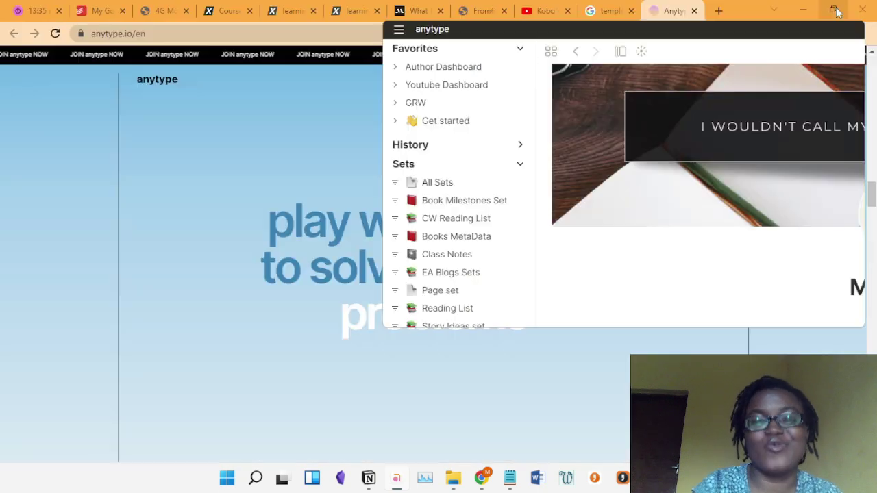
click(529, 63)
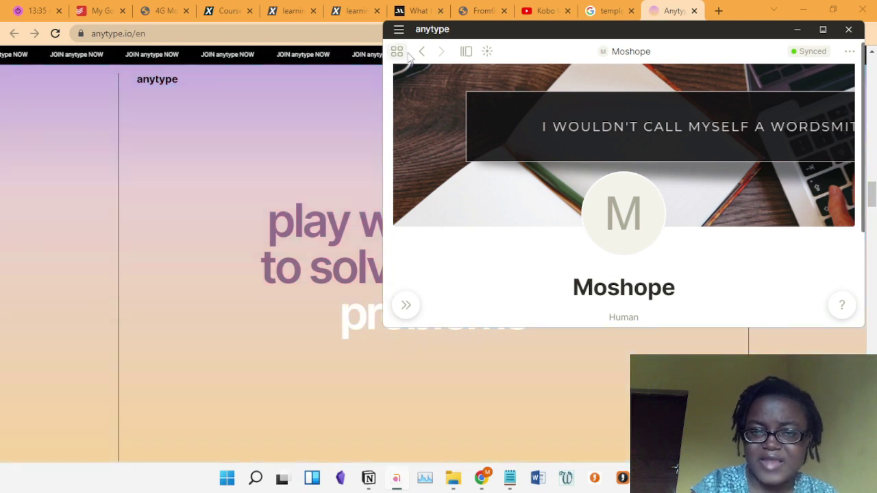
- Bring up the untitled Notepad notes and minimize them again
click(512, 480)
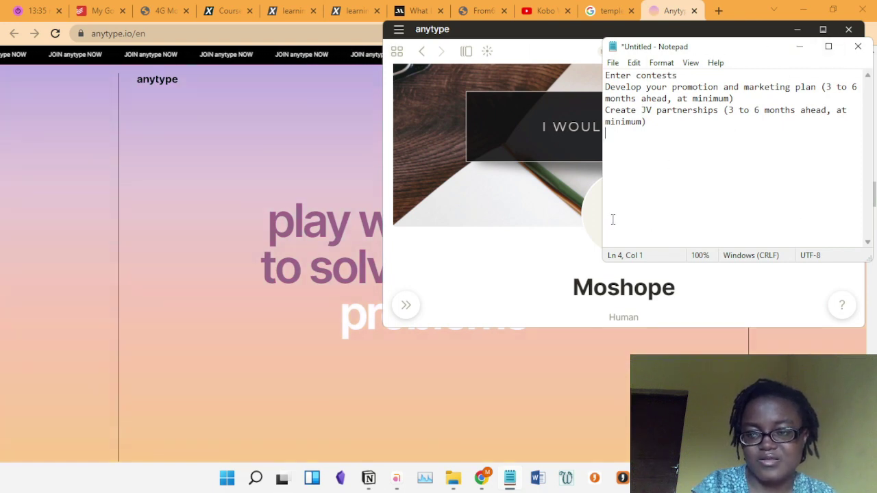
click(799, 46)
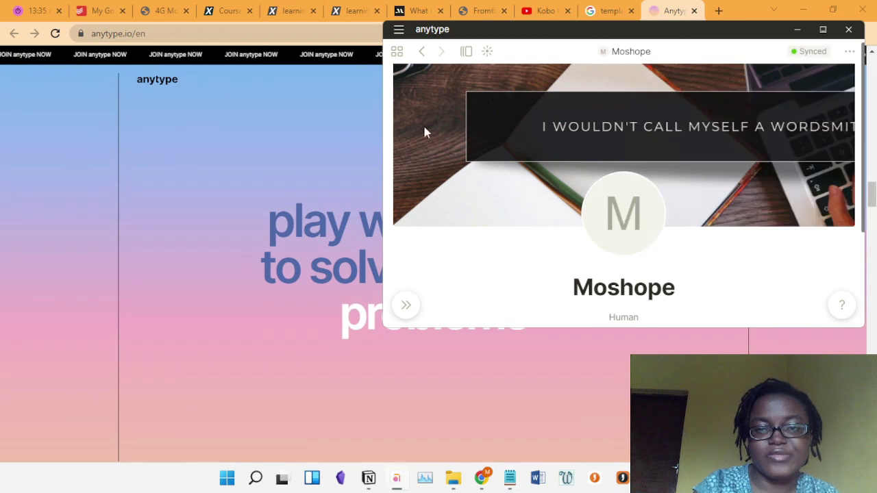
- View the team space use-case section of the Anytype website in the browser and return to the Anytype app
click(394, 357)
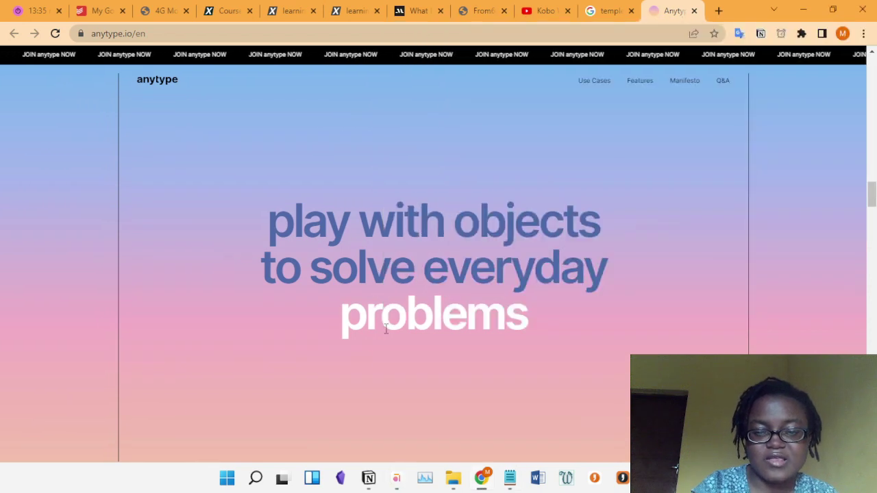
scroll(416, 400, down, 5)
click(396, 478)
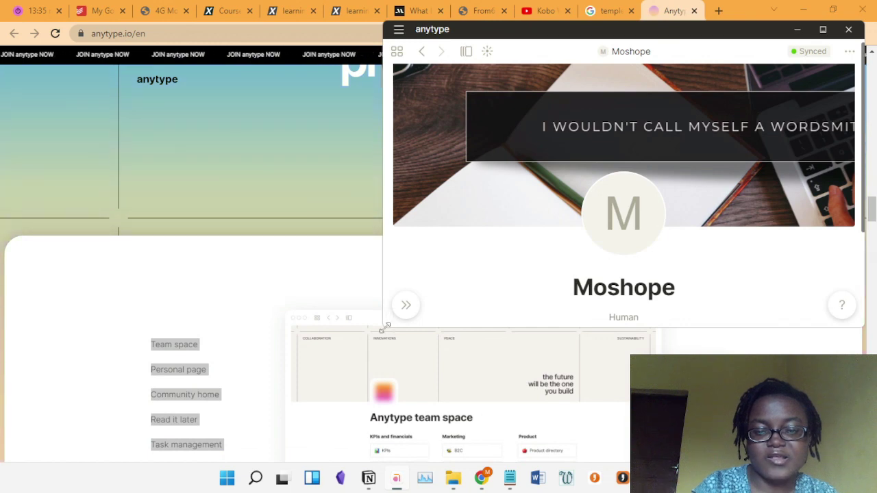
- Maximize the Anytype app window on the profile page and switch back to the Anytype website in the browser
drag(434, 296, 494, 307)
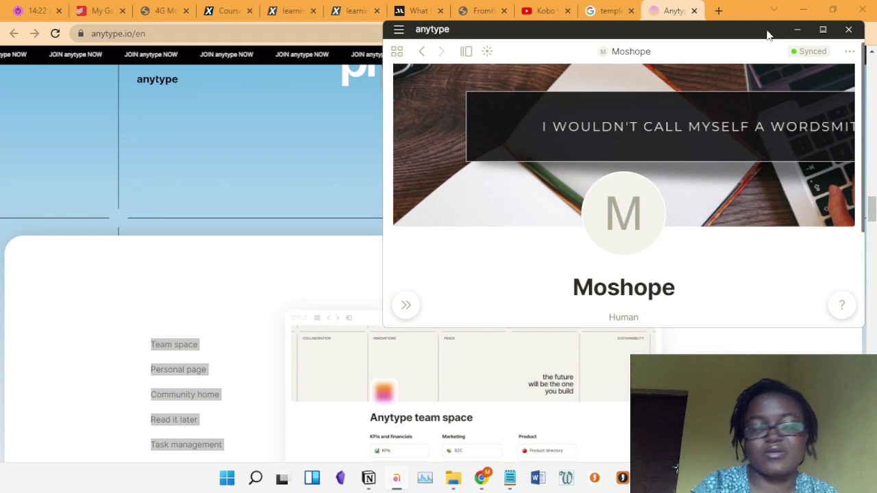
click(823, 33)
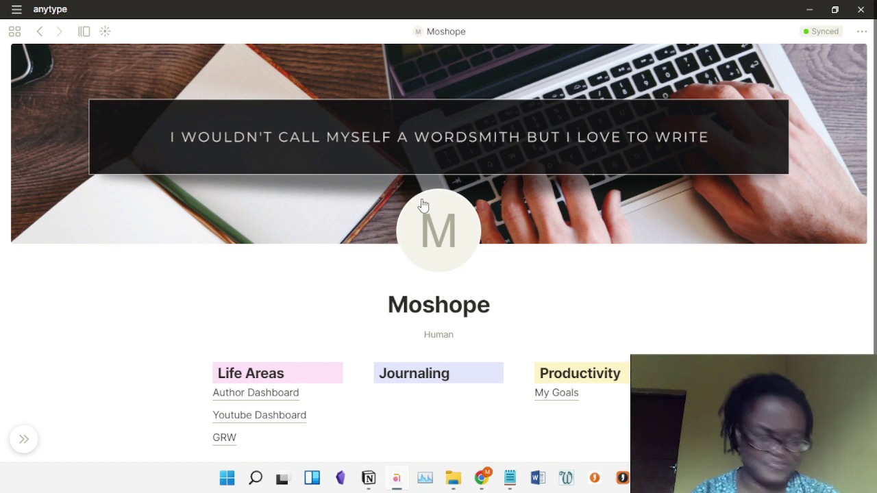
key(alt+Tab)
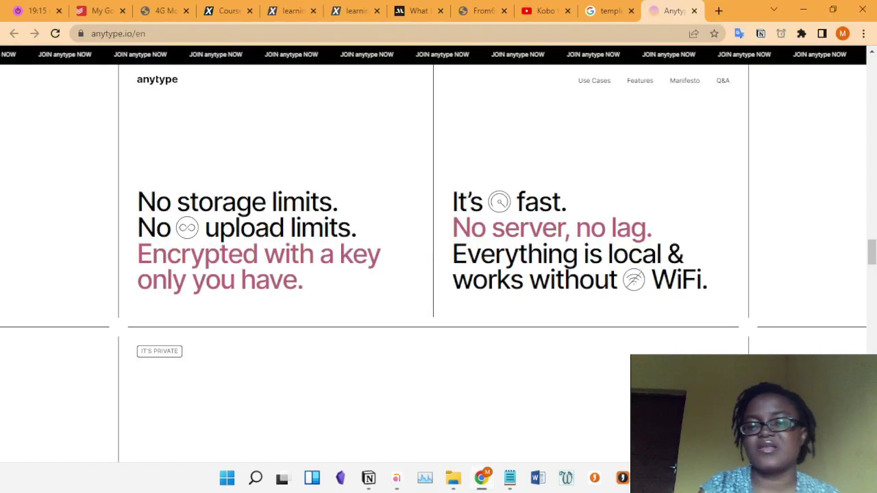